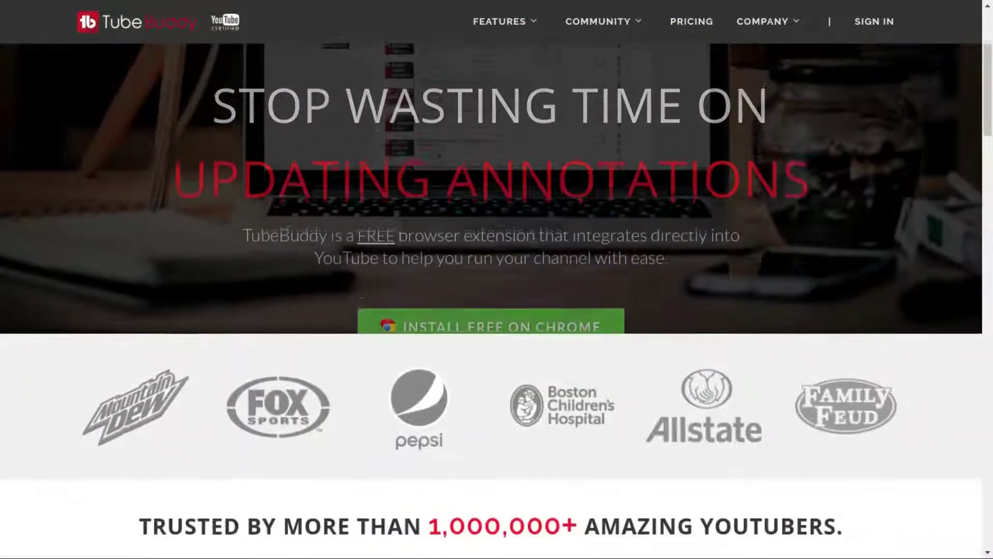
Scroll the TubeBuddy homepage past the testimonials to the 'Work within YouTube' section
scroll(491, 289, down, 5)
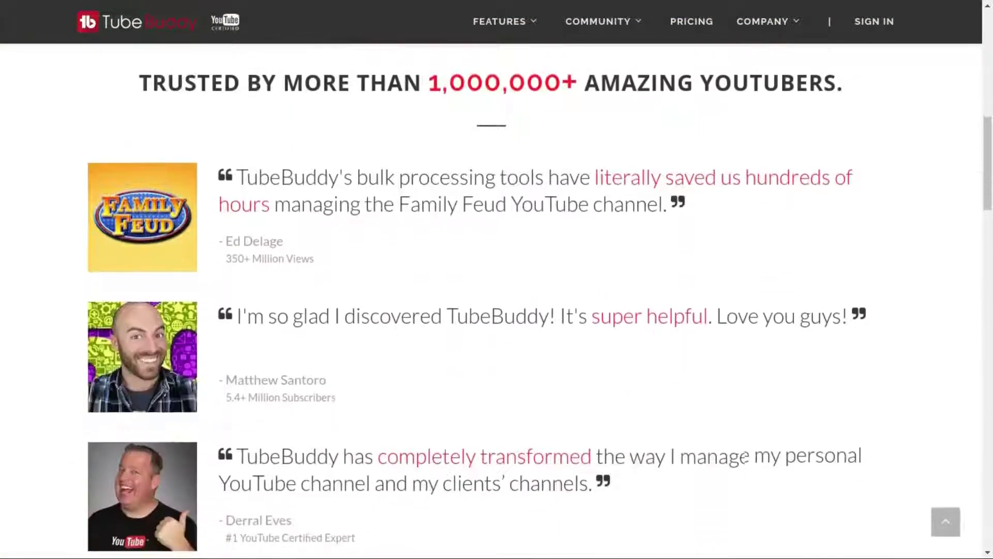
scroll(491, 290, down, 3)
scroll(491, 290, down, 5)
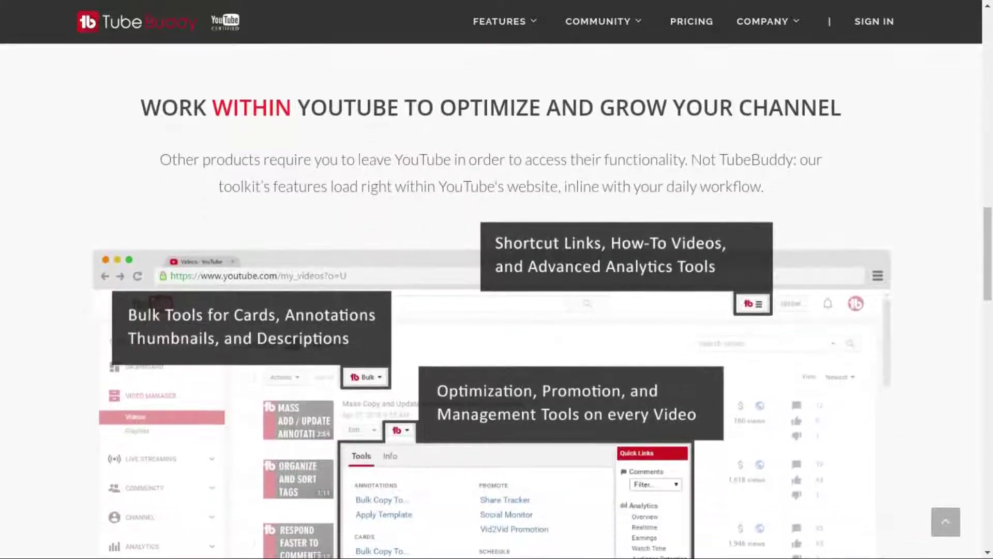
scroll(491, 289, down, 2)
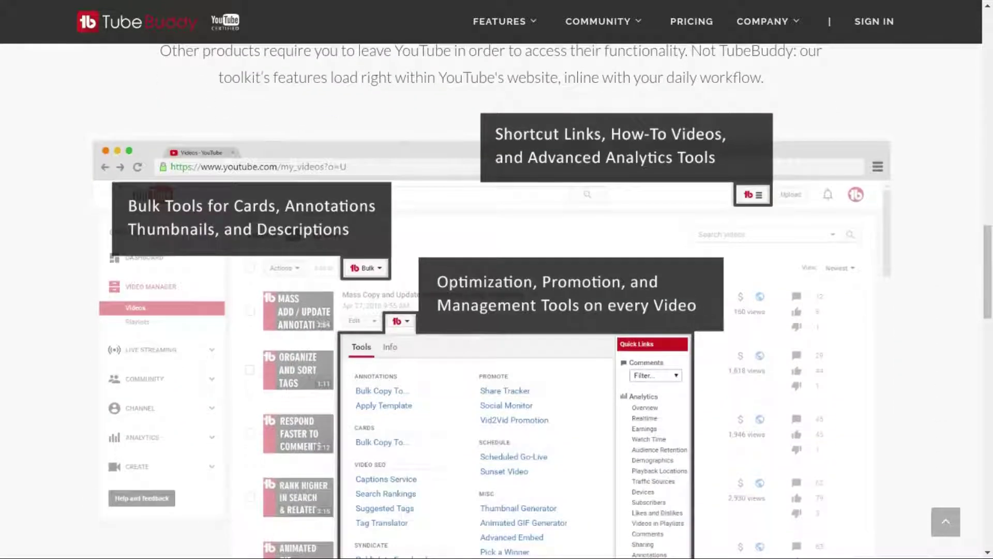
scroll(491, 290, down, 5)
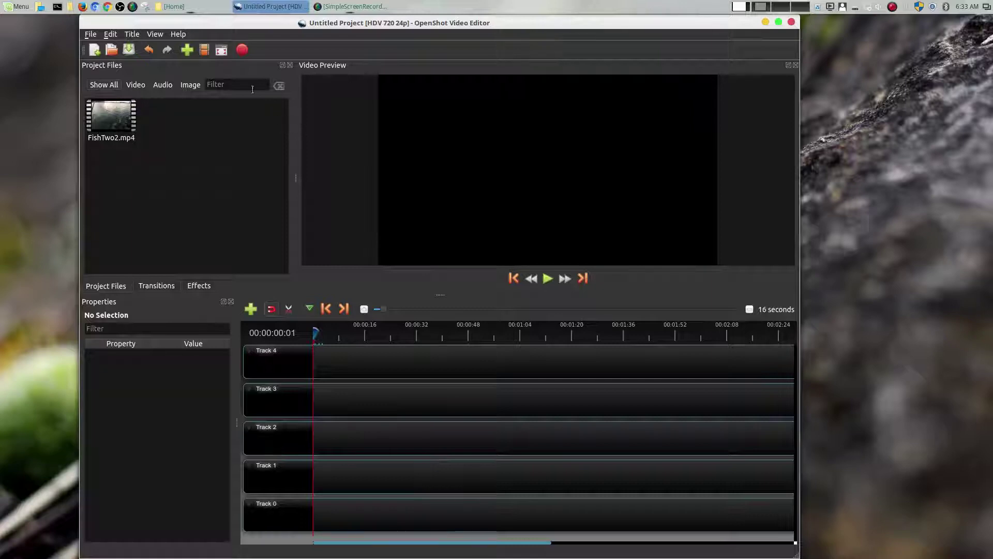
Switch the OpenShot window to fullscreen
click(221, 50)
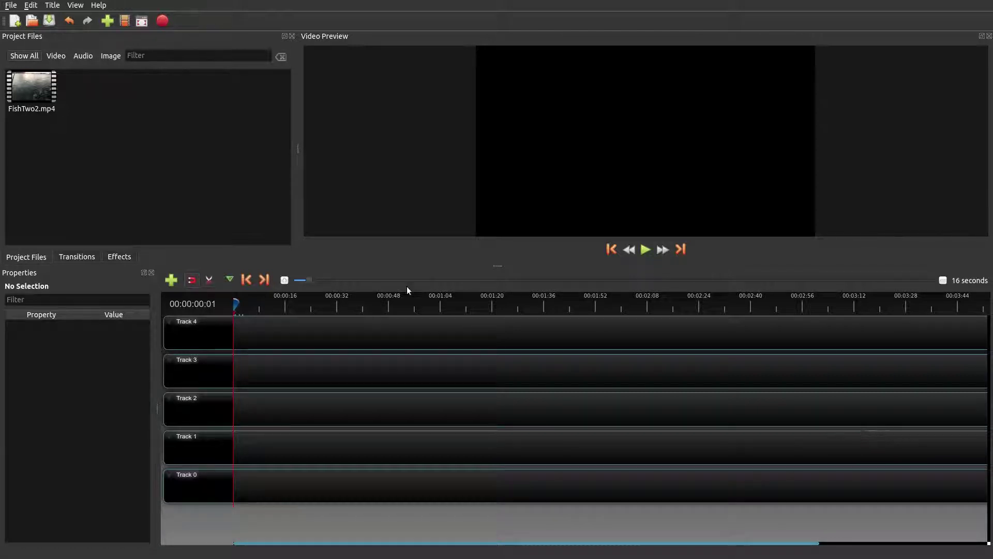
Drop FishTwo2.mp4 at 0:00 on Track 4, play it briefly, then rewind to the start
click(21, 89)
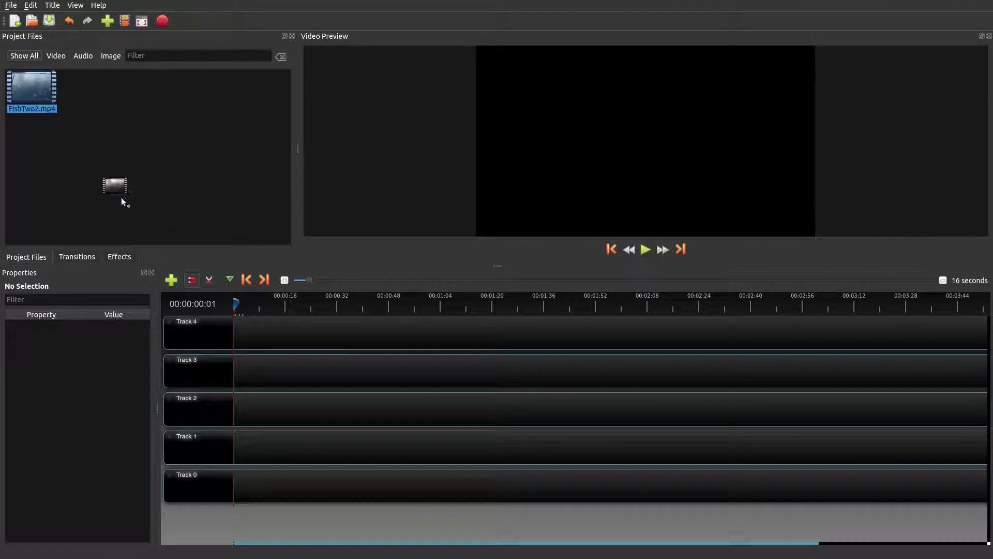
drag(121, 197, 231, 332)
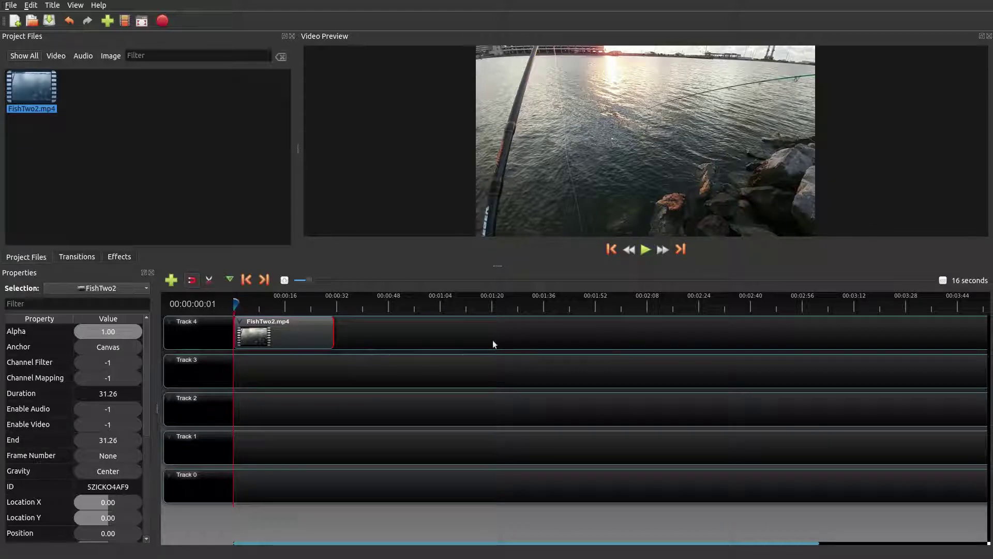
click(645, 251)
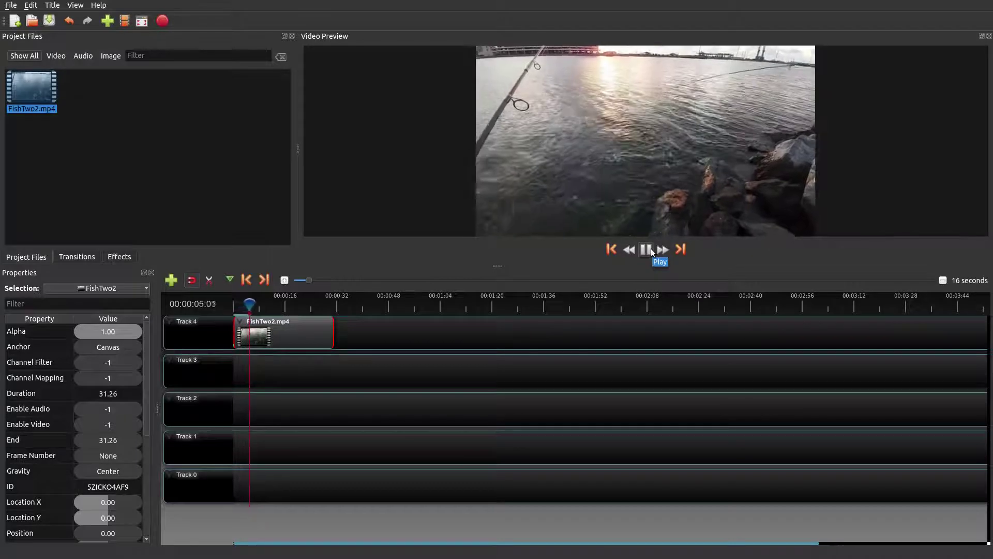
click(652, 250)
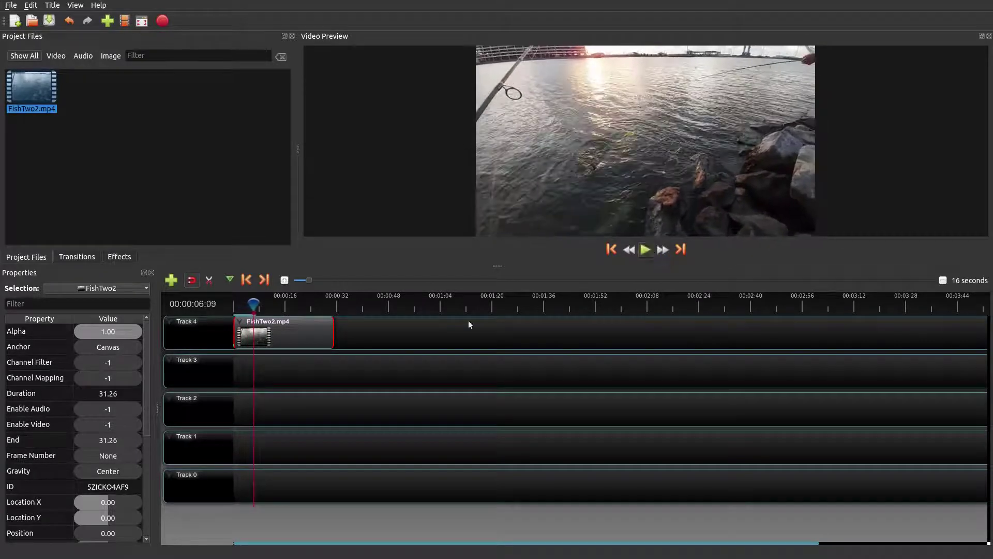
drag(254, 302, 234, 303)
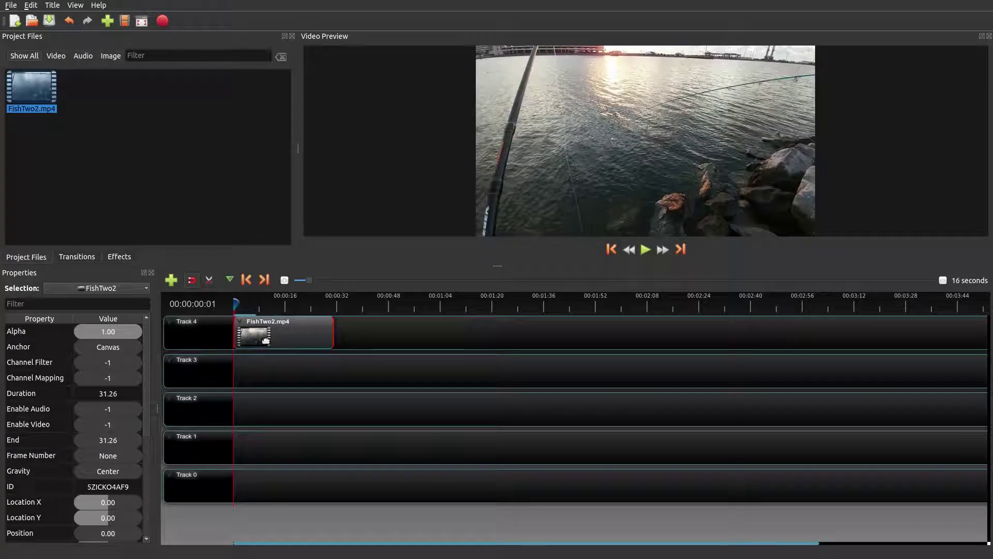
mouse_move(146, 334)
mouse_down()
mouse_move(152, 447)
mouse_move(148, 328)
mouse_up()
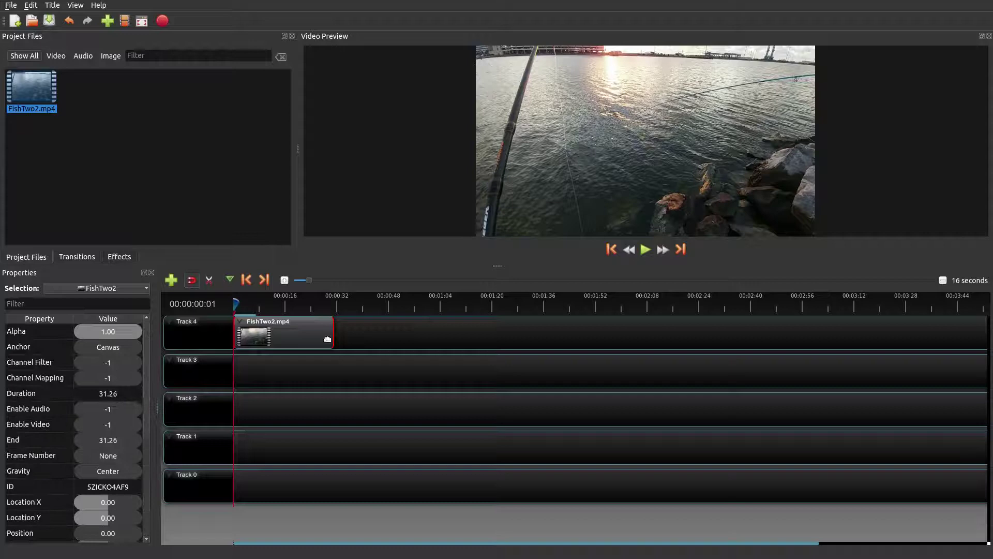
Set the FishTwo2 clip's time to Normal > Backward > 1X
right_click(311, 334)
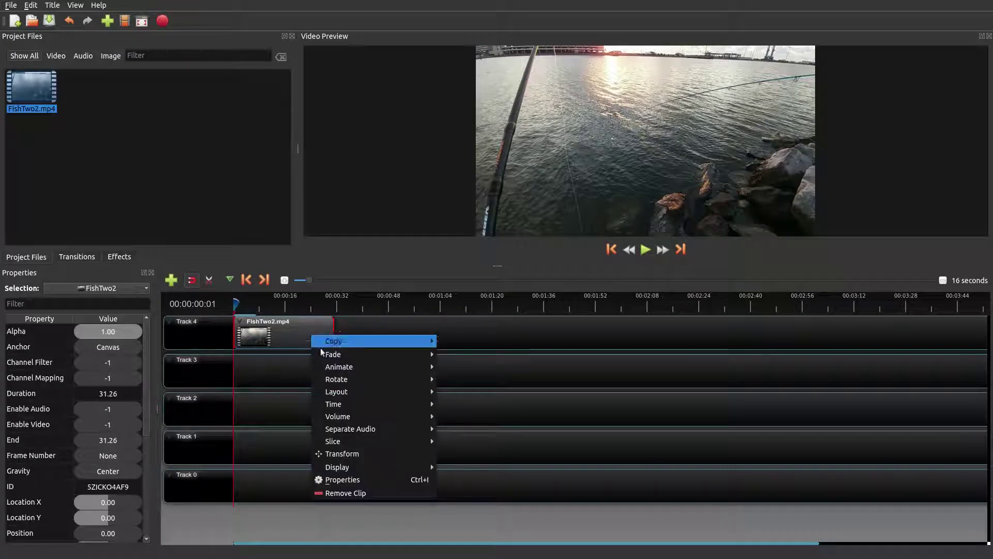
mouse_move(337, 403)
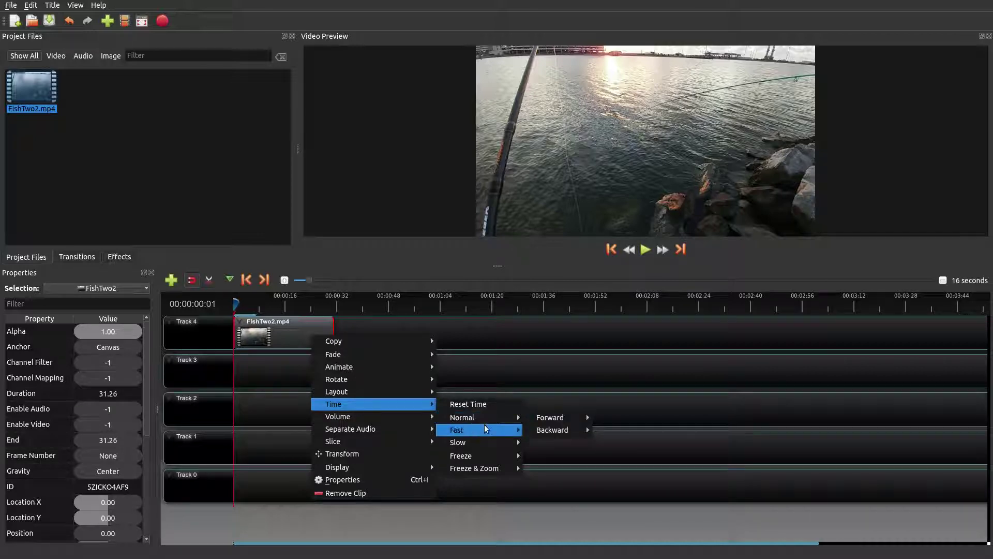
mouse_move(482, 457)
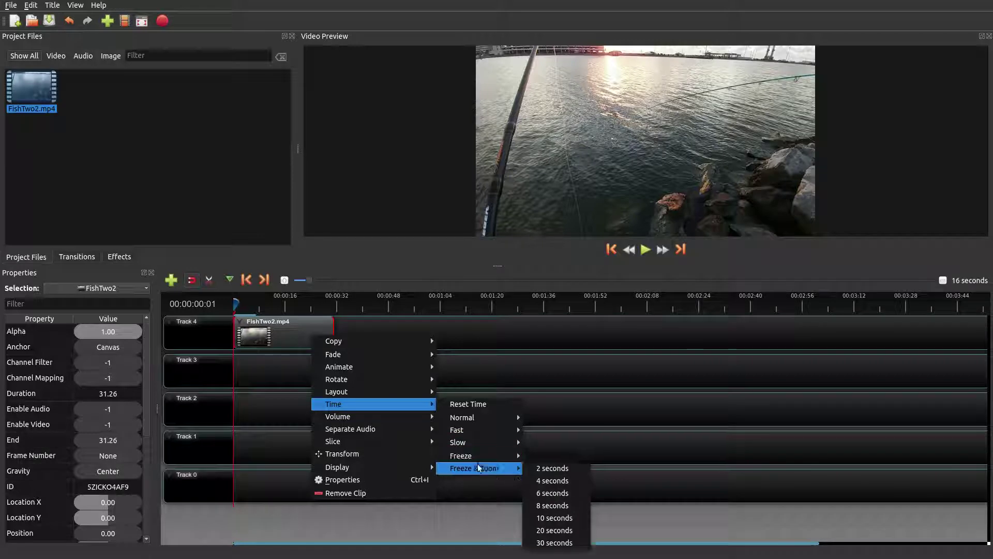
mouse_move(468, 417)
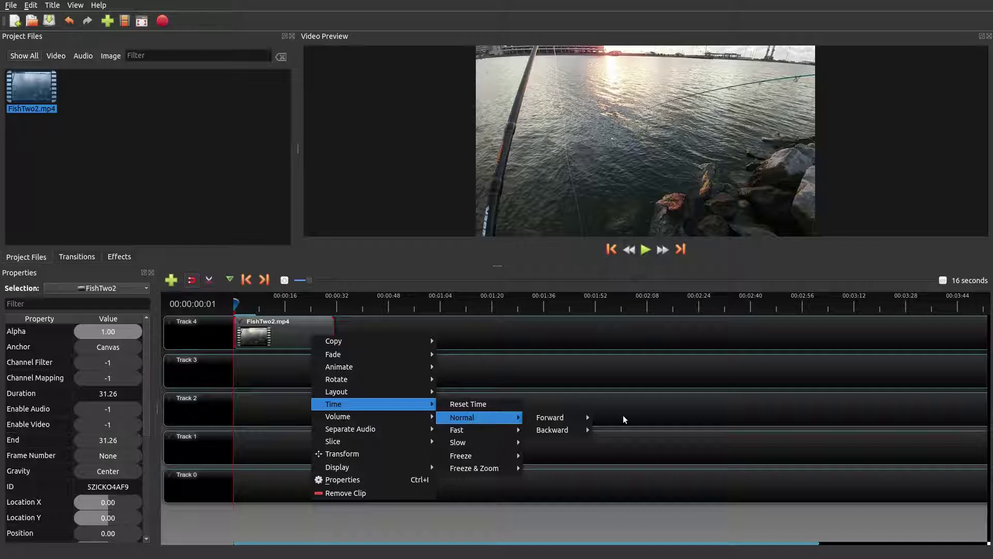
mouse_move(571, 421)
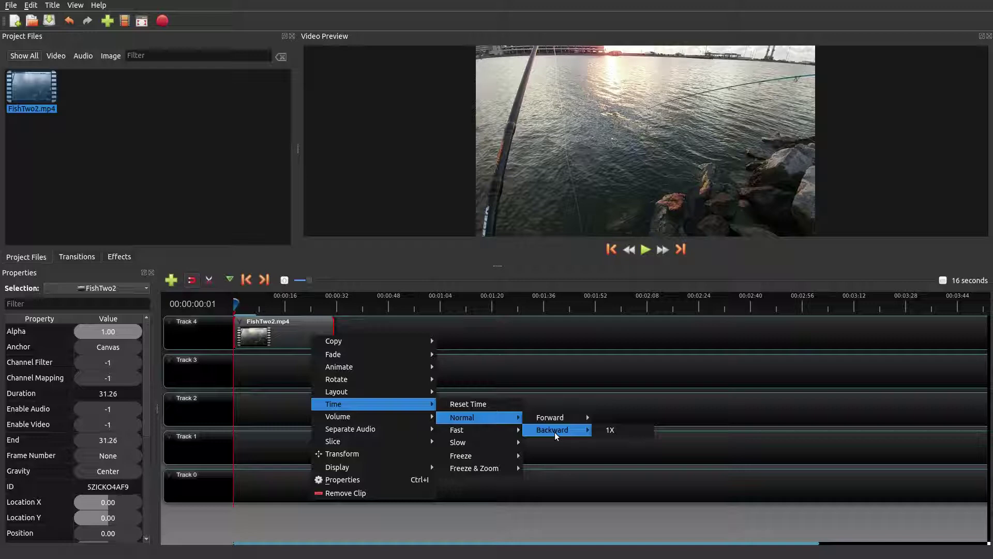
click(607, 435)
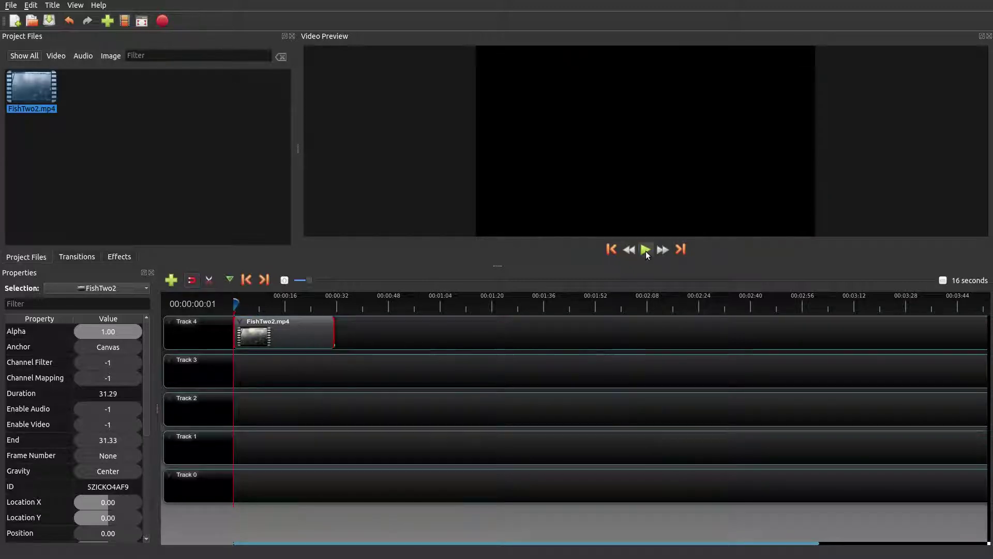
click(646, 251)
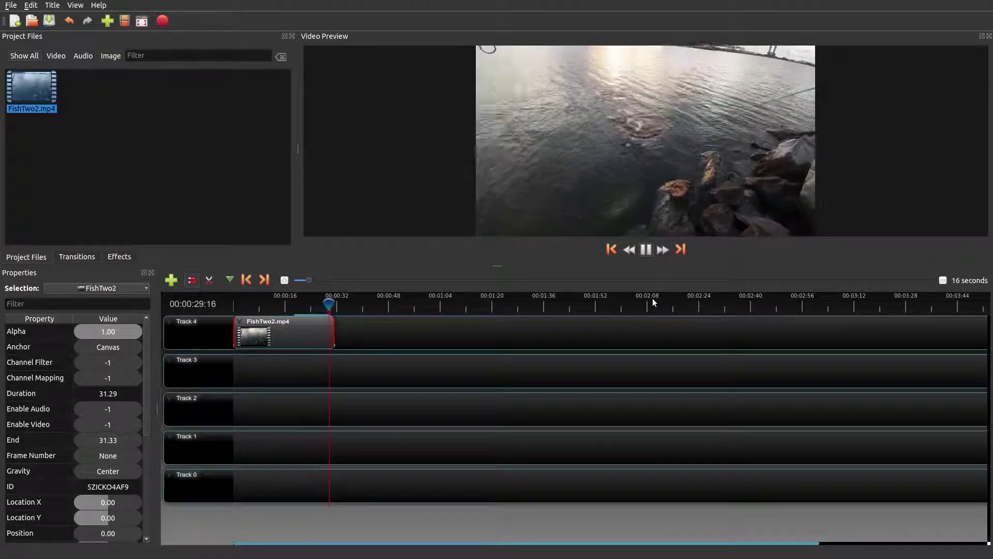
click(645, 250)
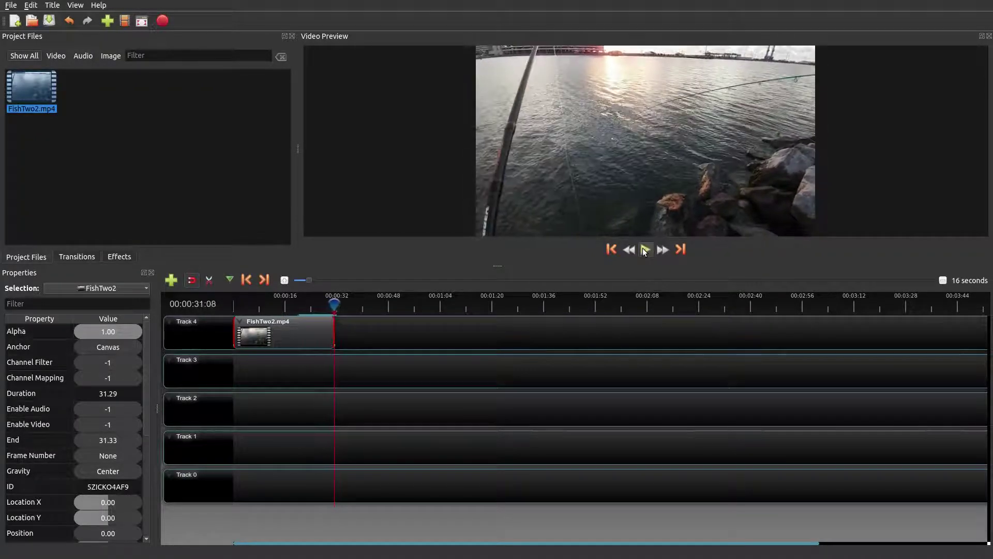
drag(340, 306, 235, 307)
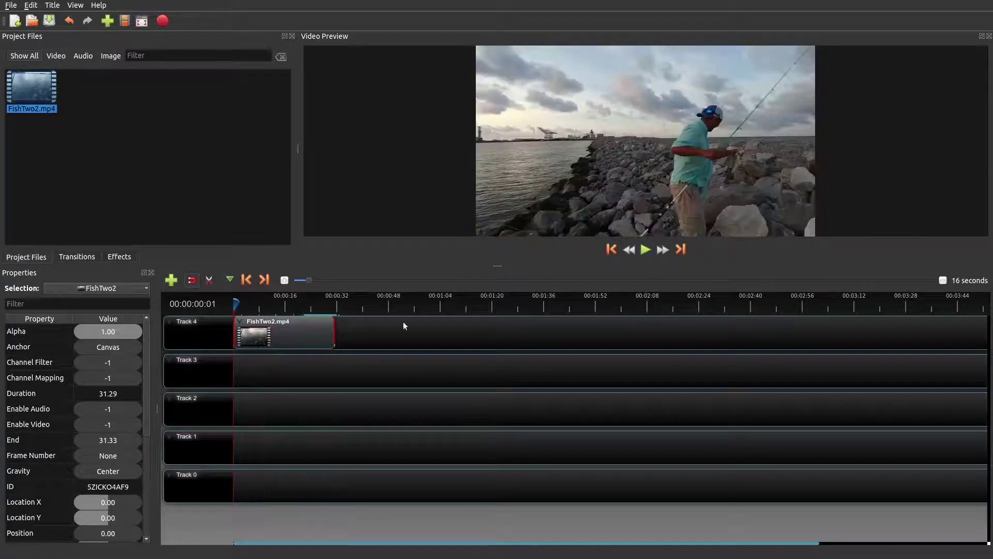
Apply Reset Time to the FishTwo2 clip, preview it, and rewind the playhead to the start
right_click(294, 340)
mouse_move(357, 408)
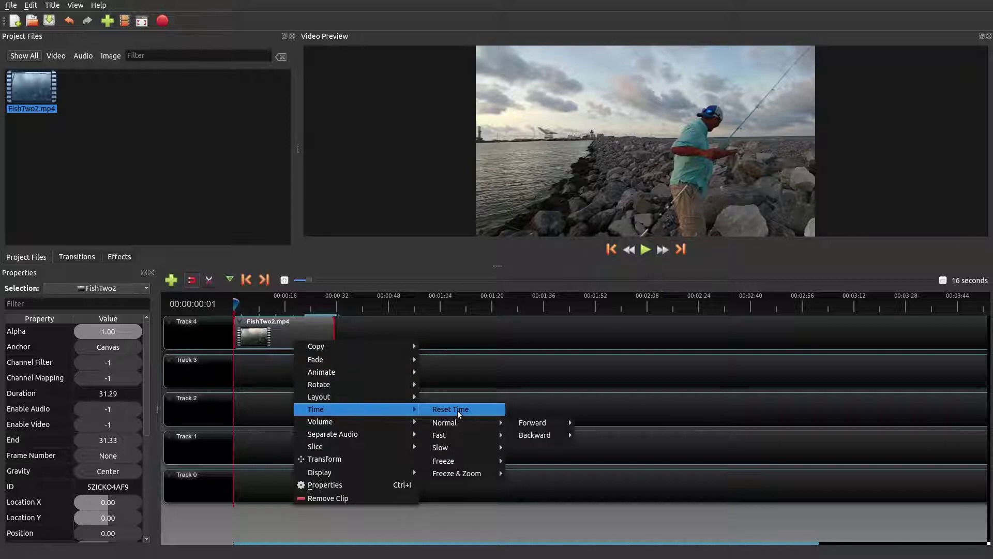
click(457, 411)
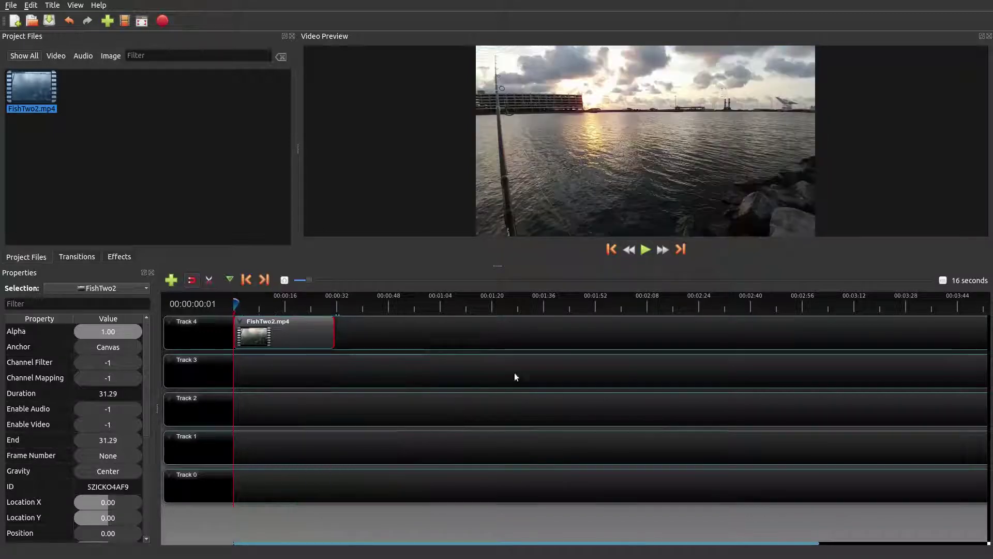
click(646, 249)
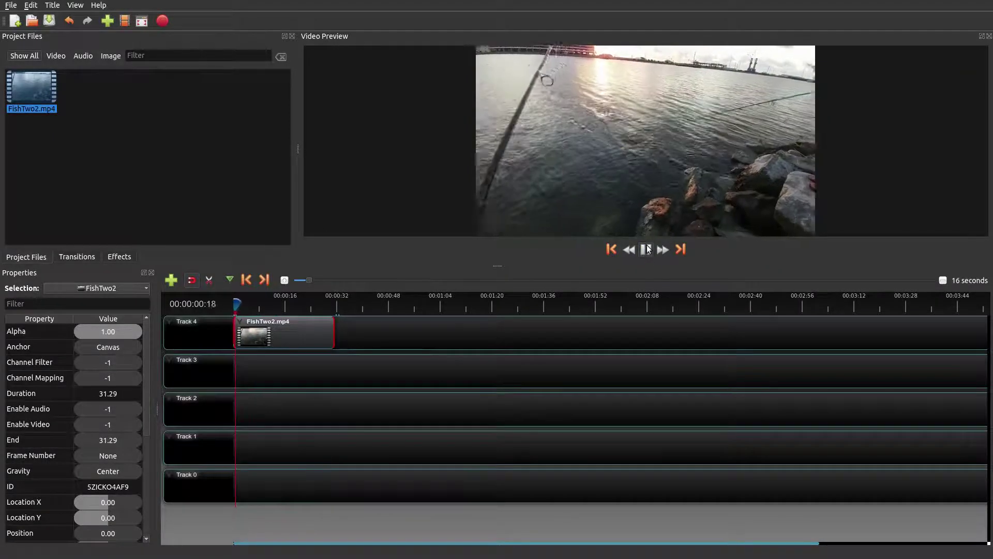
click(646, 250)
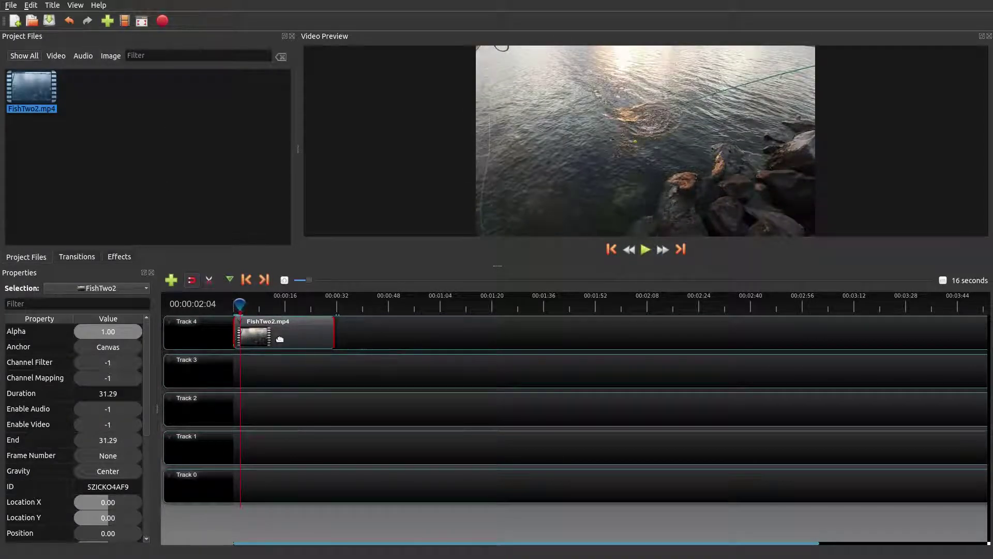
drag(241, 301, 234, 303)
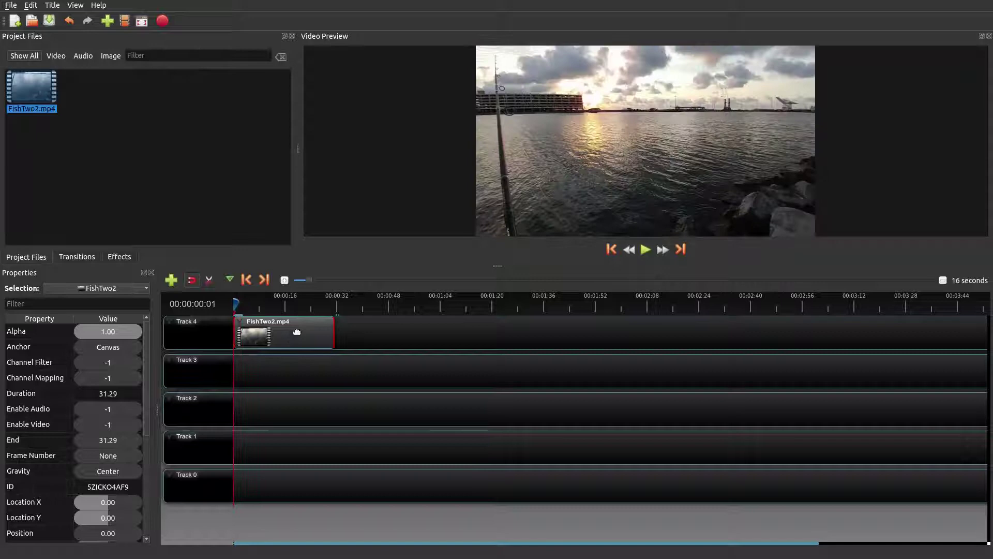
click(210, 165)
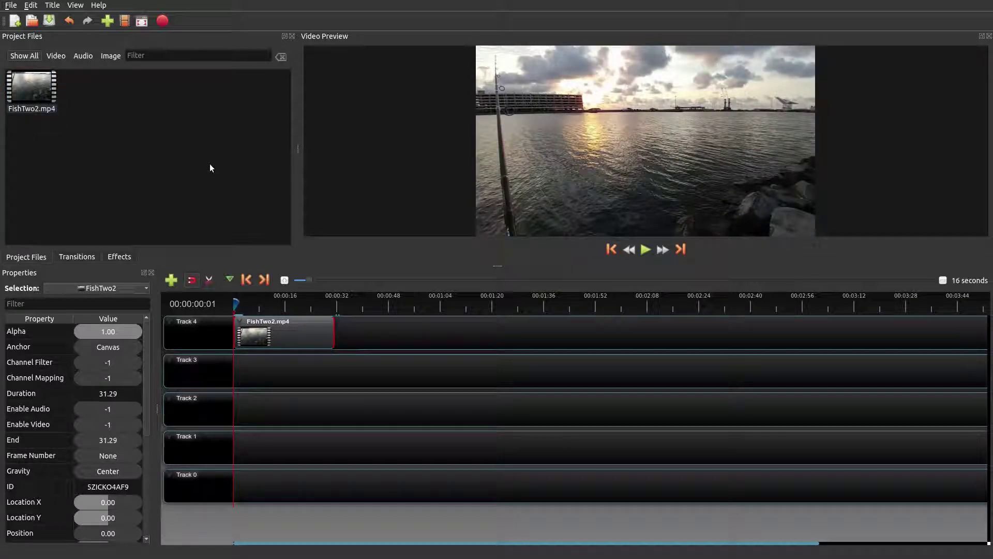
Set the clip to Fast > Forward > 4X, shortening it to 7.83 s, and play it
right_click(297, 327)
mouse_move(403, 395)
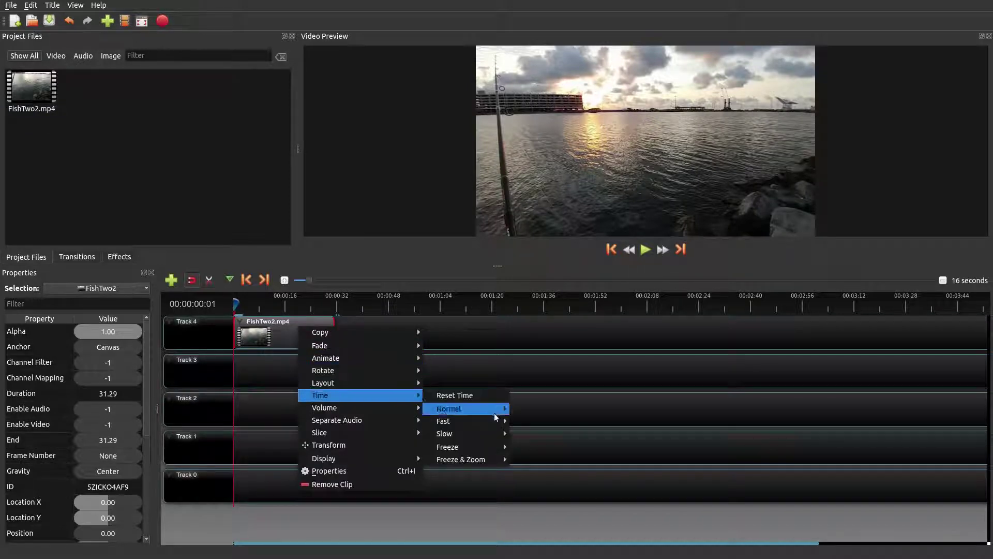
mouse_move(495, 424)
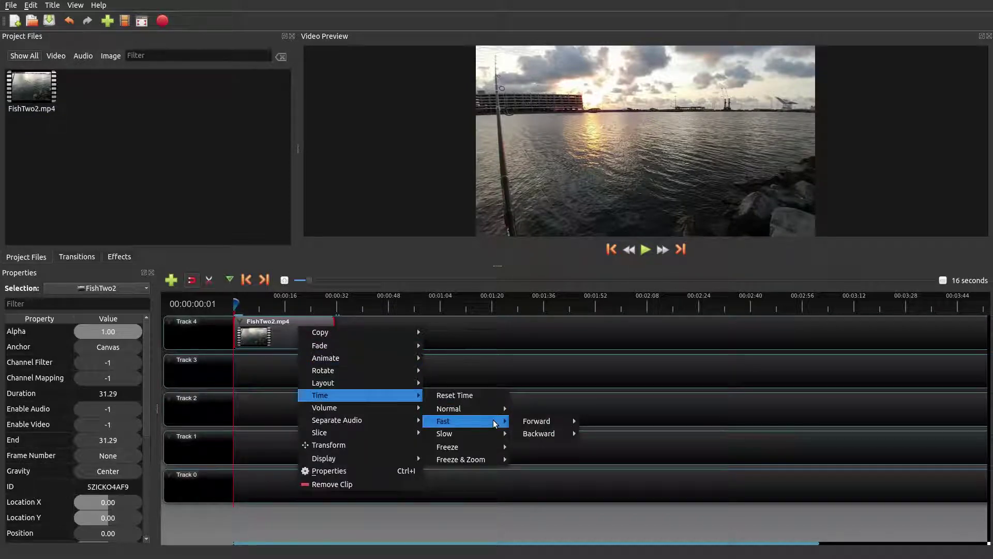
mouse_move(532, 422)
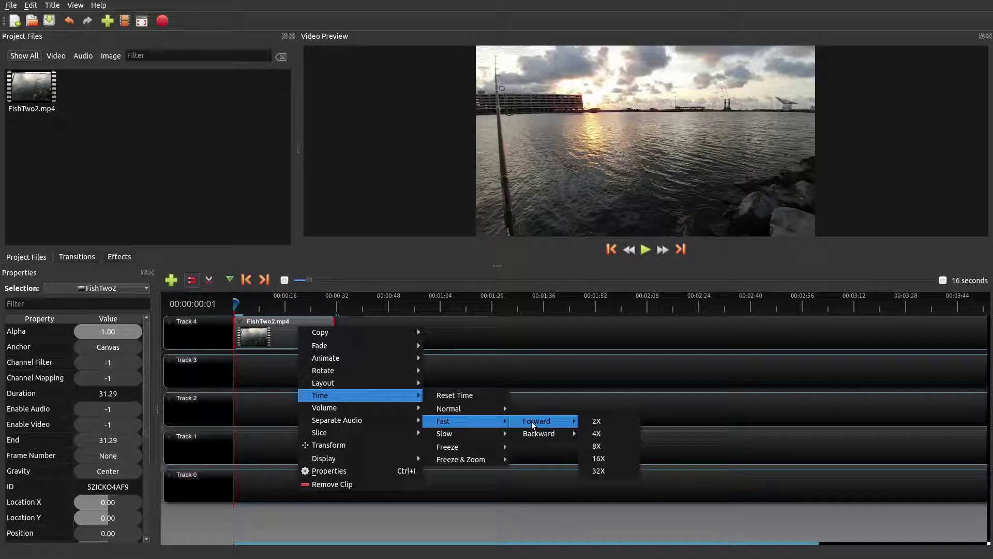
click(600, 437)
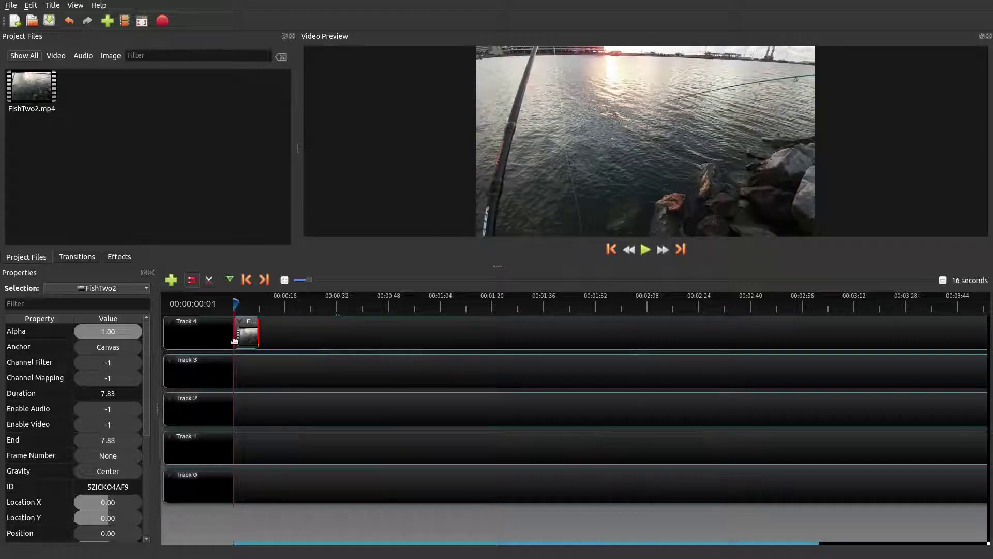
click(641, 256)
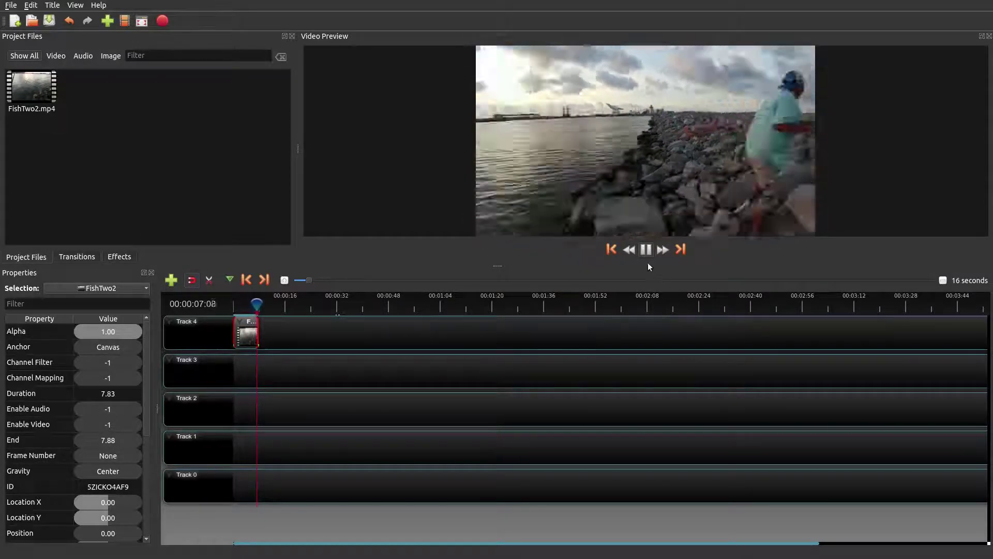
Stop playback, reset the clip's time, and preview it from the start
click(646, 251)
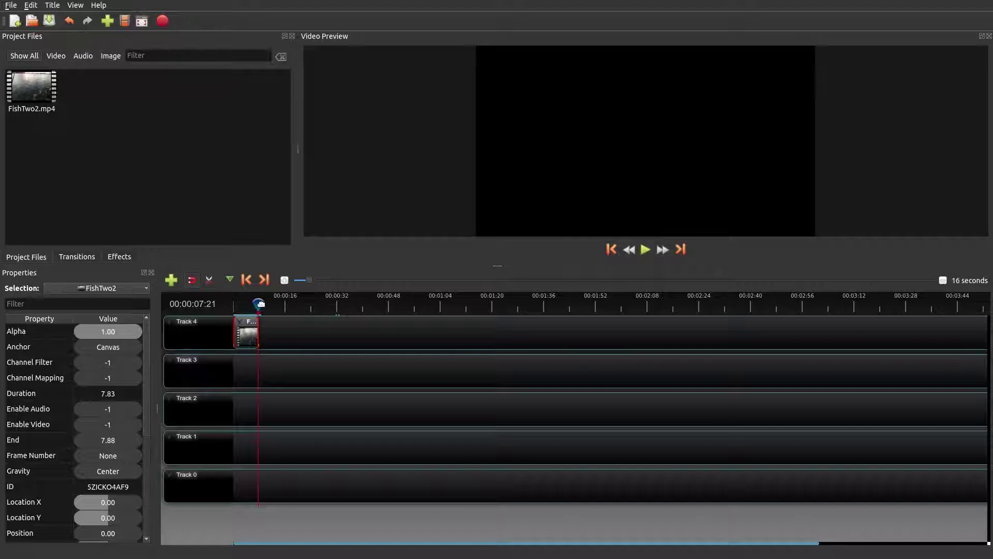
drag(258, 304, 234, 304)
right_click(247, 333)
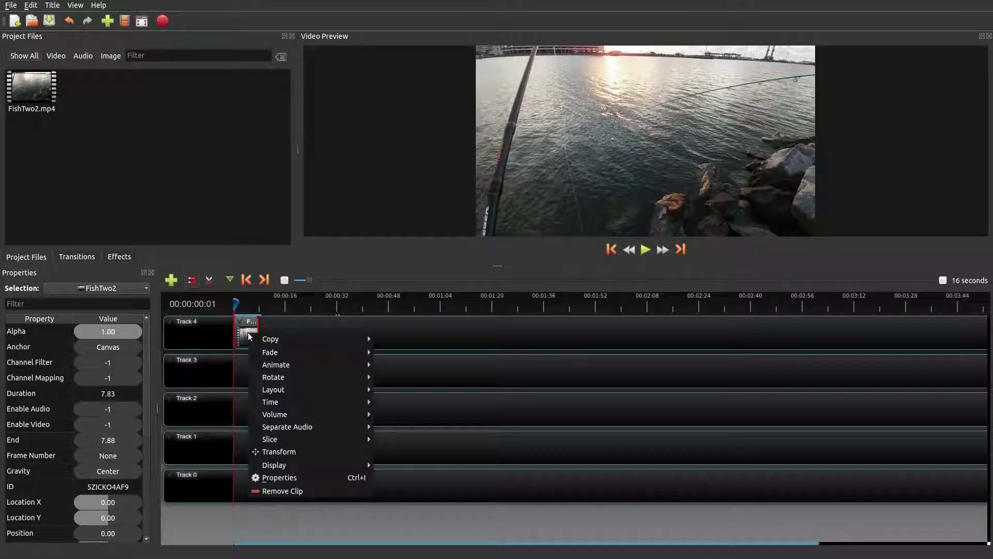
mouse_move(322, 468)
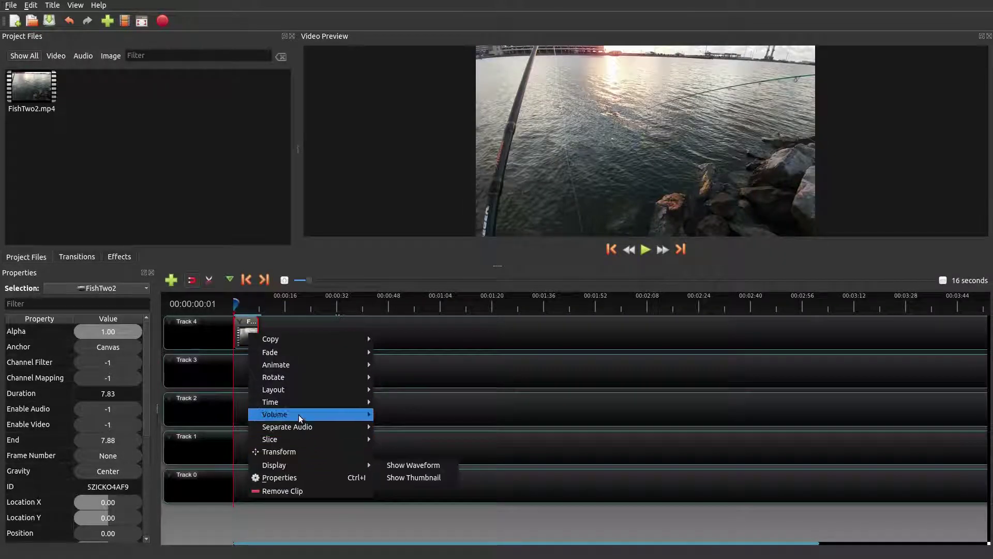
mouse_move(296, 402)
click(420, 403)
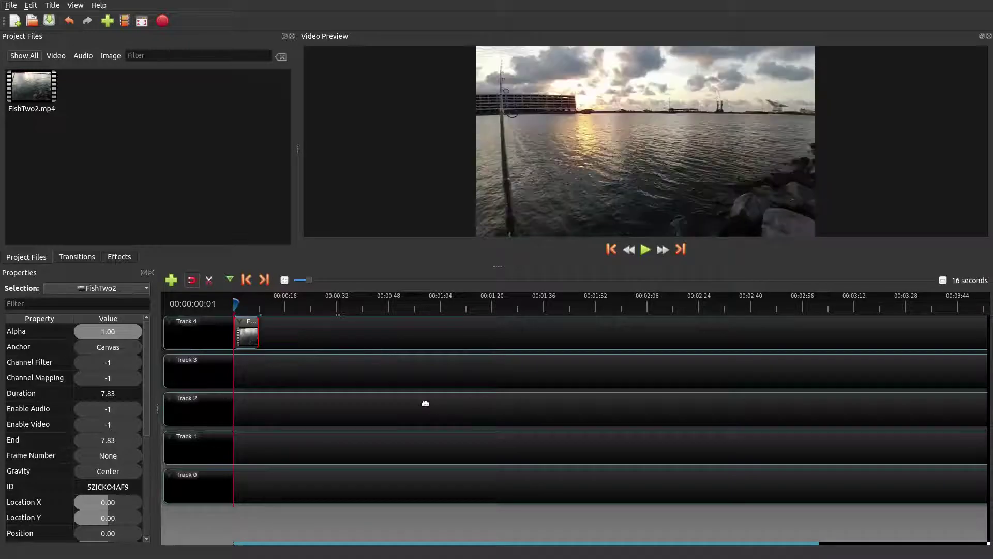
click(644, 253)
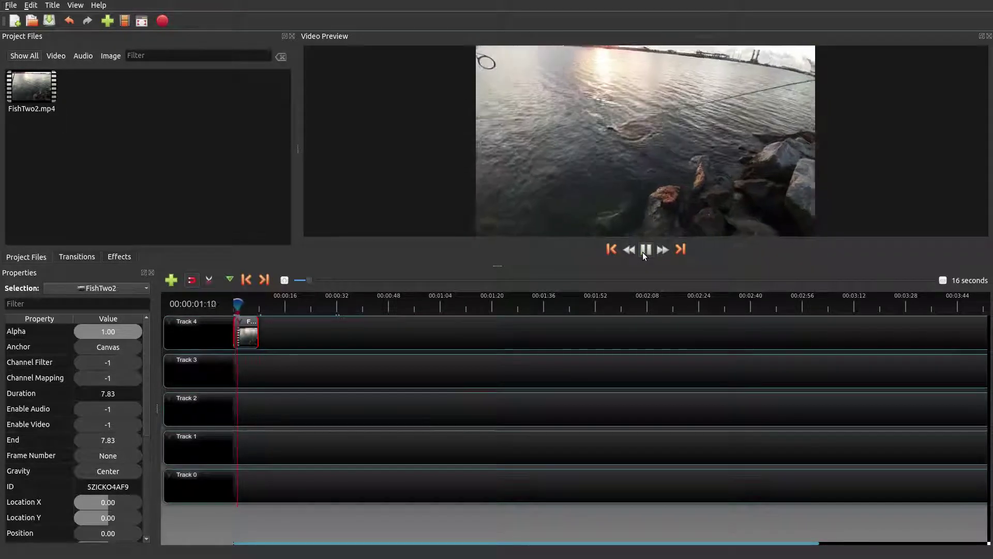
click(645, 250)
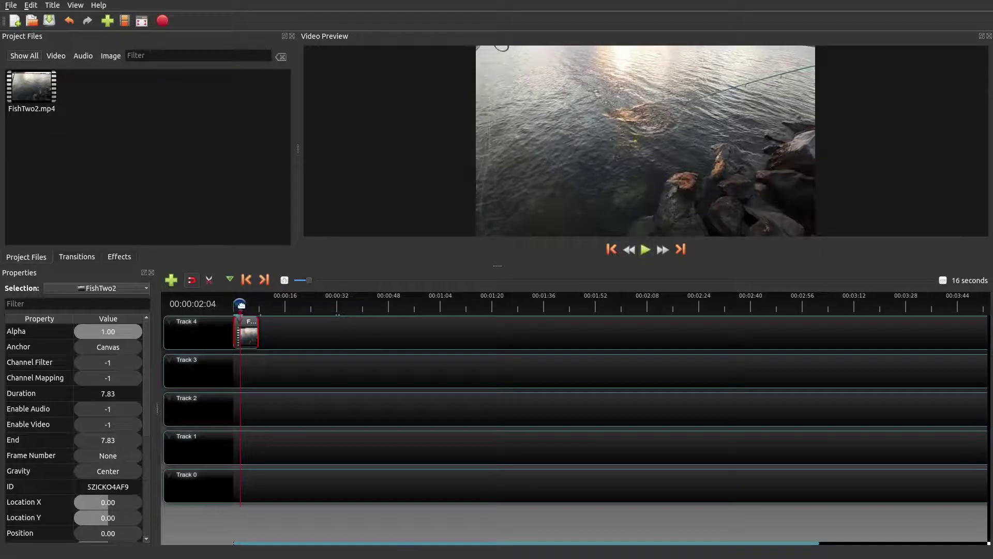
drag(240, 305, 221, 311)
Set the clip to Fast > Backward, now 2.00 s long, and play it twice
right_click(249, 329)
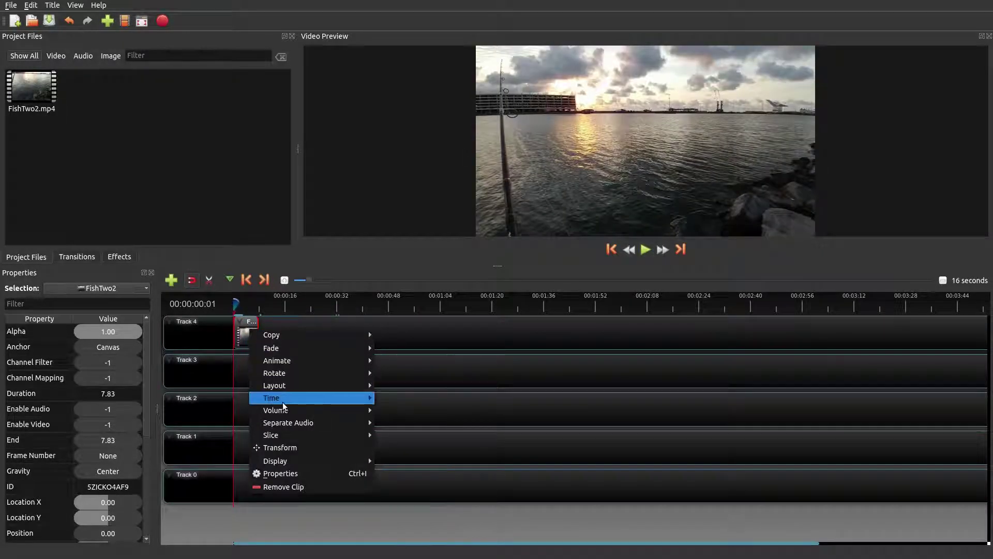
mouse_move(310, 398)
mouse_move(444, 425)
mouse_move(511, 436)
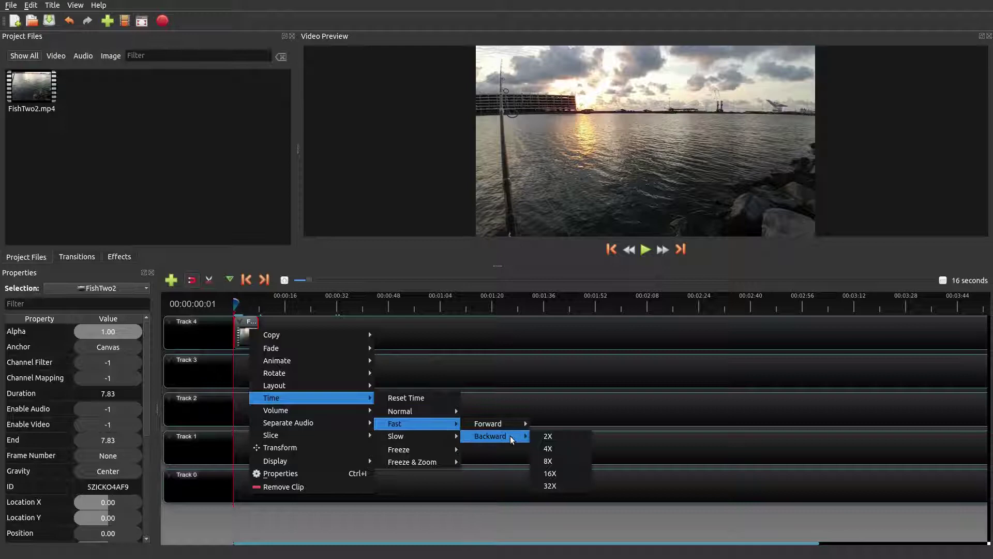
click(548, 448)
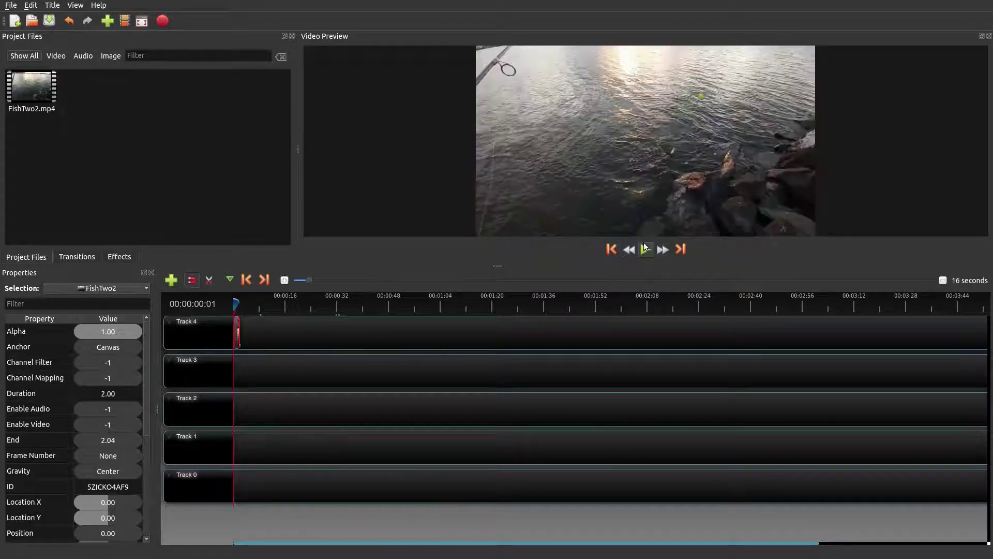
click(646, 249)
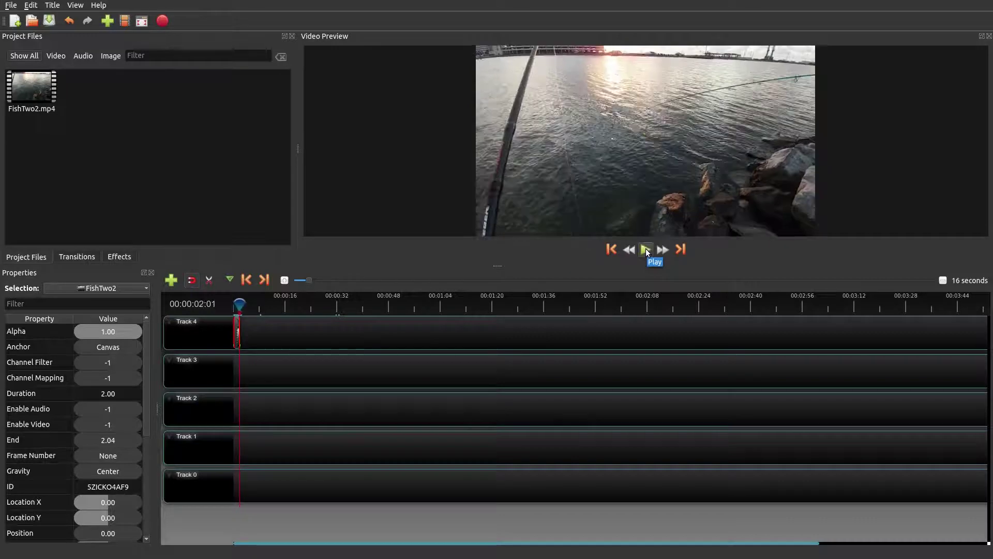
drag(241, 306, 215, 307)
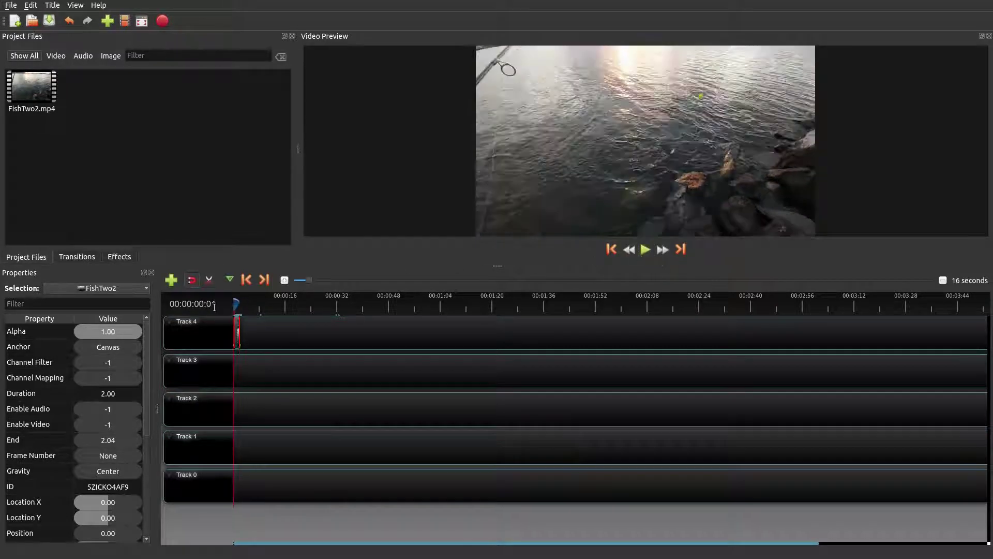
click(645, 250)
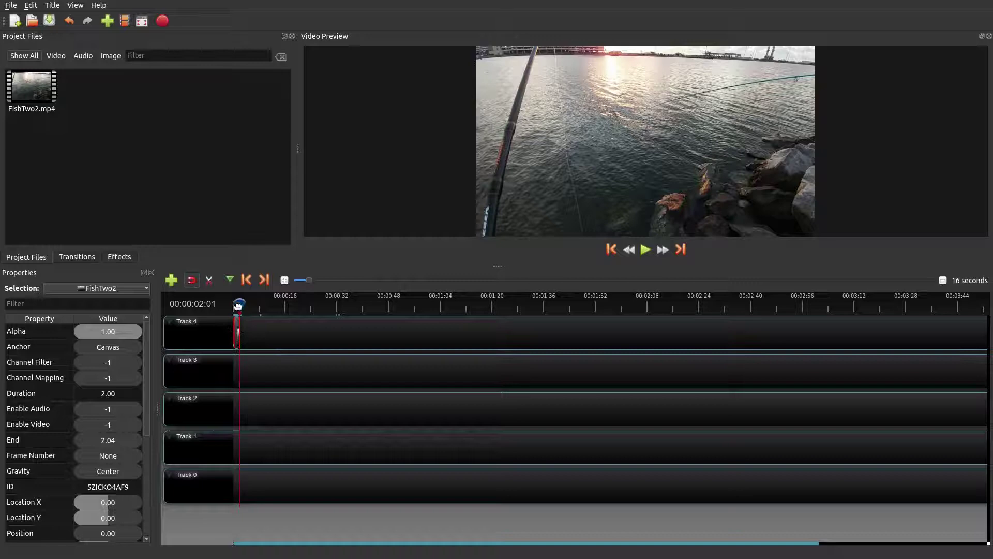
Remove the clip and place a fresh FishTwo2.mp4 on Track 4
drag(238, 306, 192, 310)
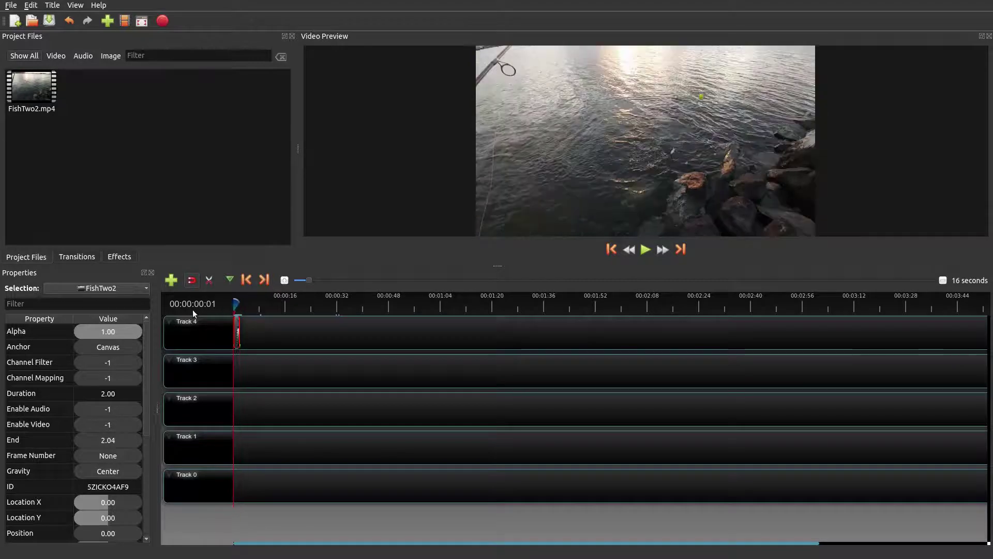
right_click(236, 331)
click(258, 486)
drag(45, 88, 234, 327)
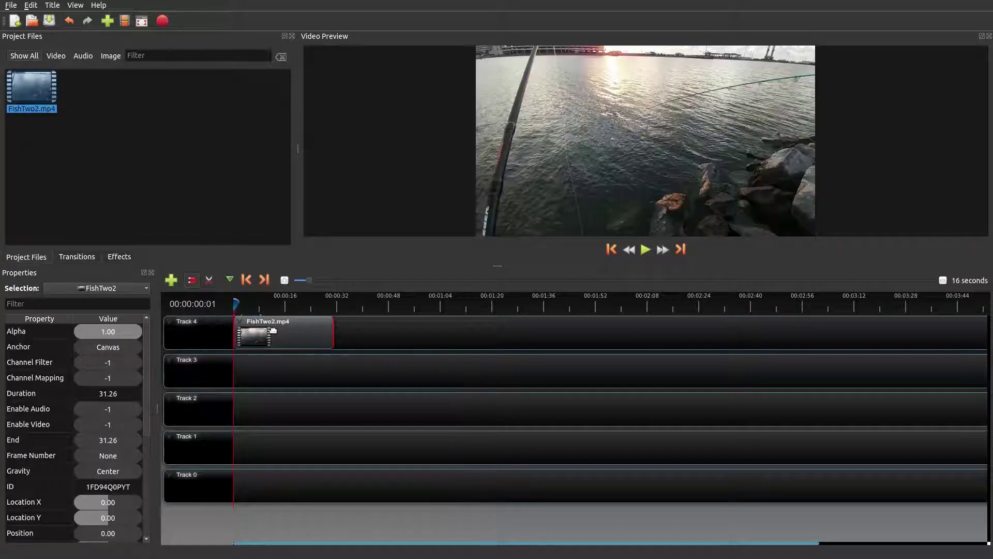
Set the new clip to Fast > Backward > 4X (7.83 s) and preview it
right_click(274, 330)
mouse_move(307, 400)
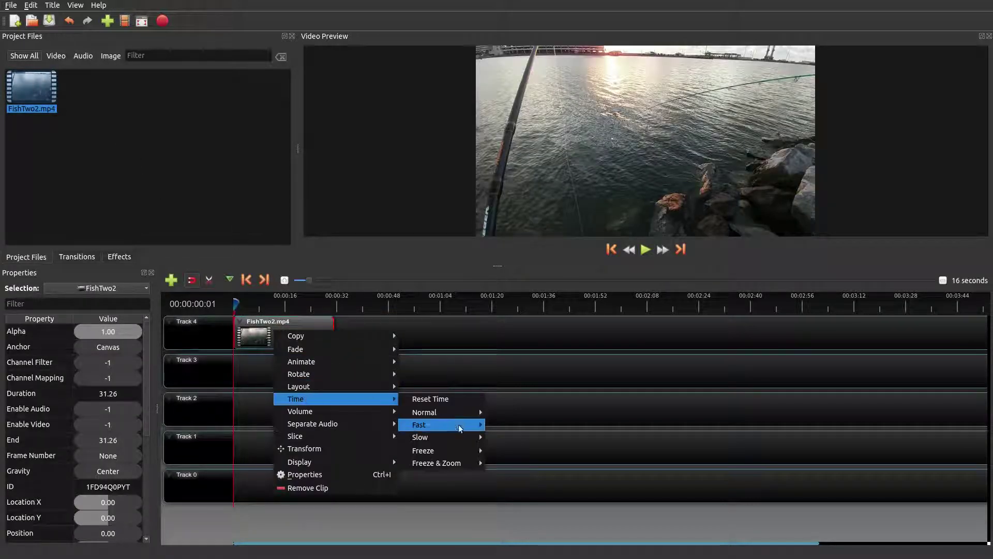
mouse_move(424, 424)
mouse_move(515, 444)
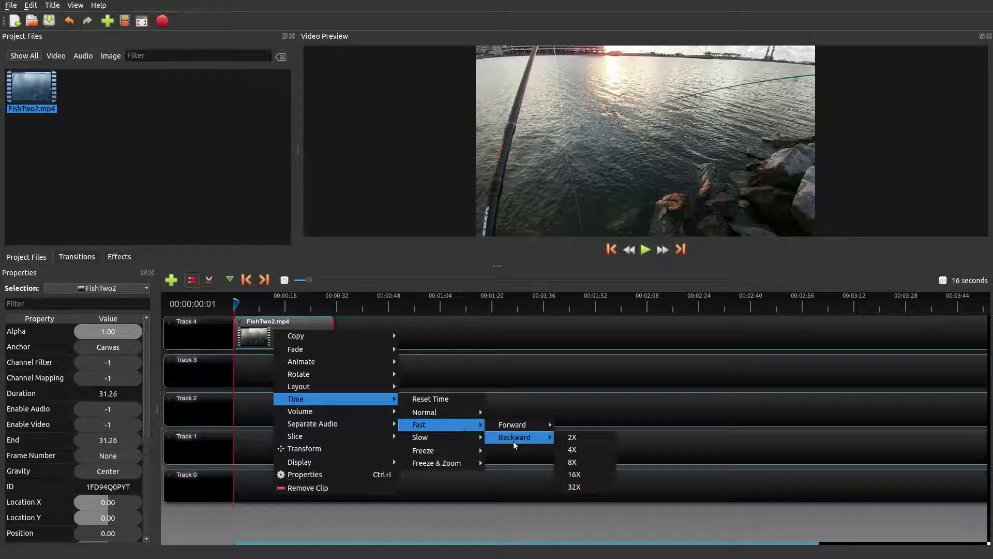
click(571, 450)
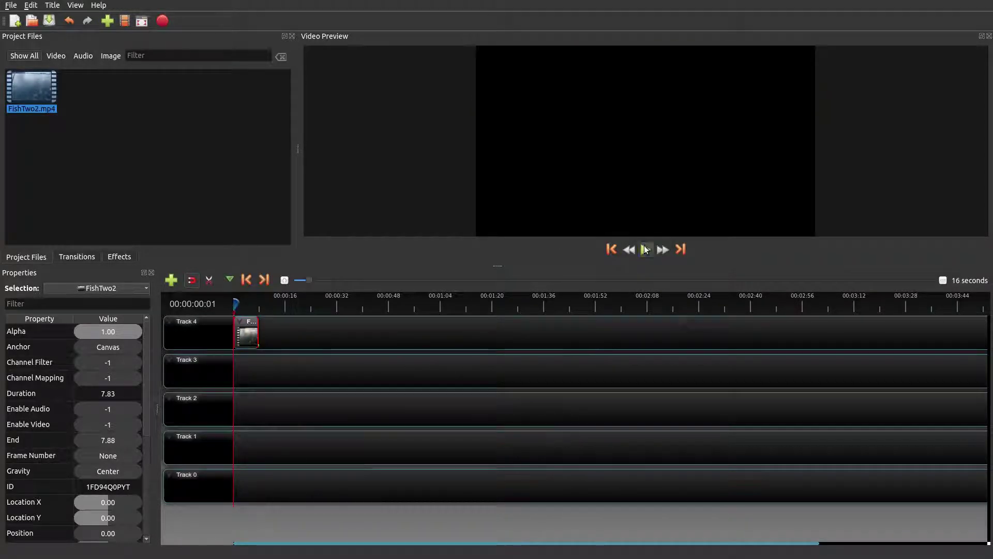
click(646, 250)
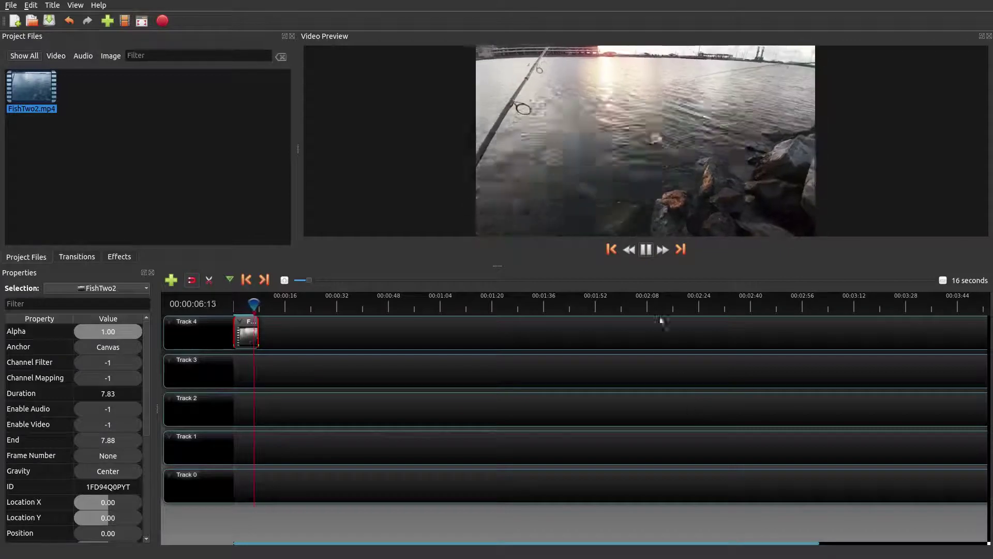
key(space)
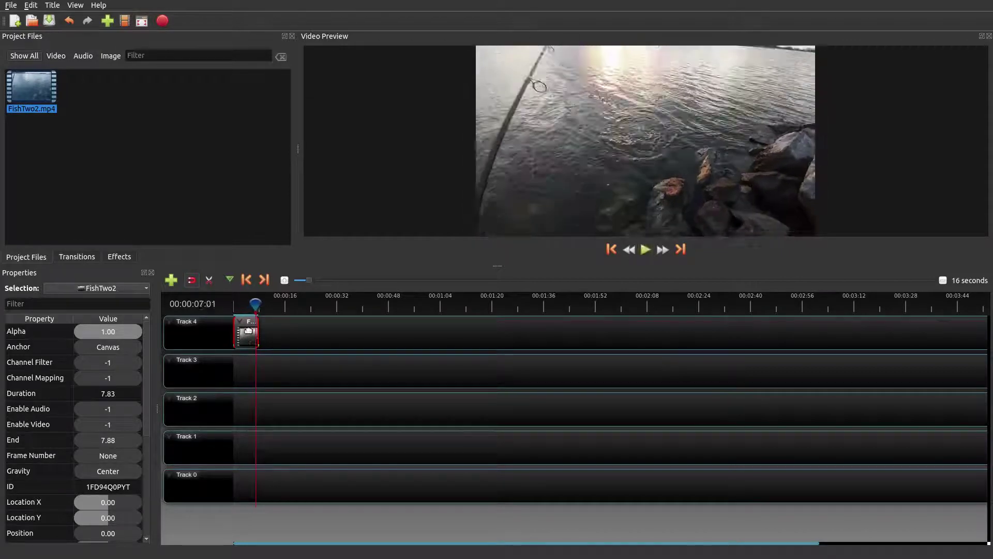
Delete the clip and drop a fresh FishTwo2.mp4 onto Track 4
key(Delete)
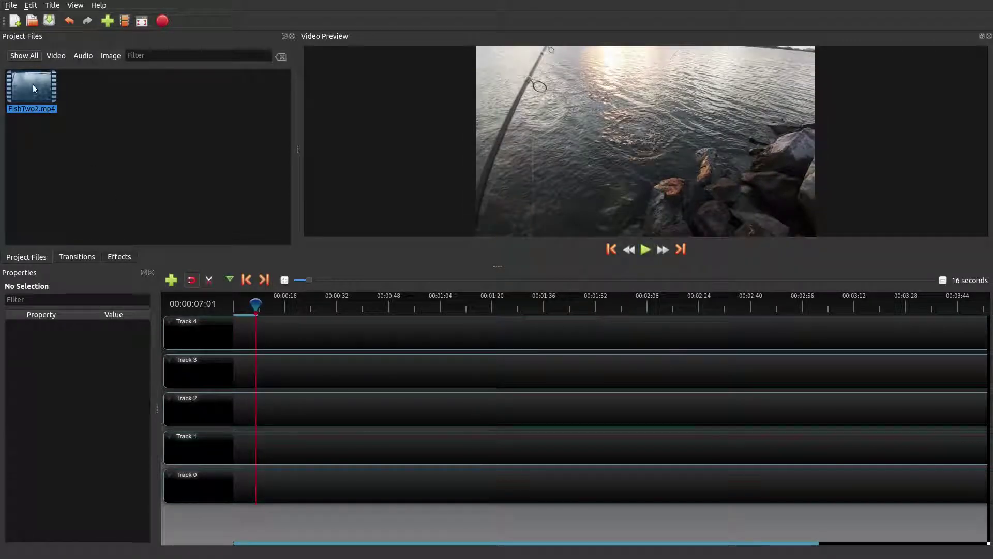
drag(145, 198, 228, 335)
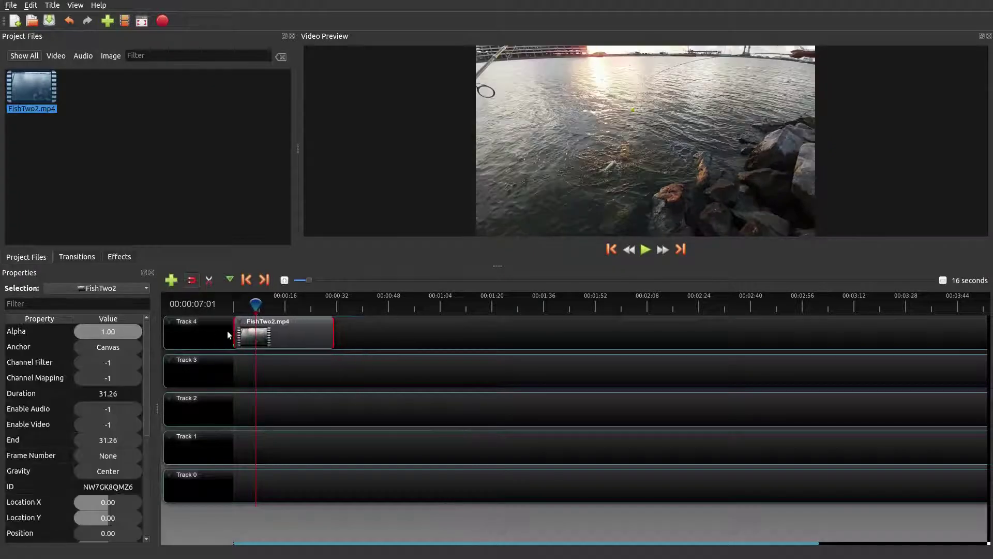
drag(253, 304, 226, 315)
Set the clip to Slow > Backward > 1/4X, stretching it to 124.71 s, and preview it
right_click(282, 330)
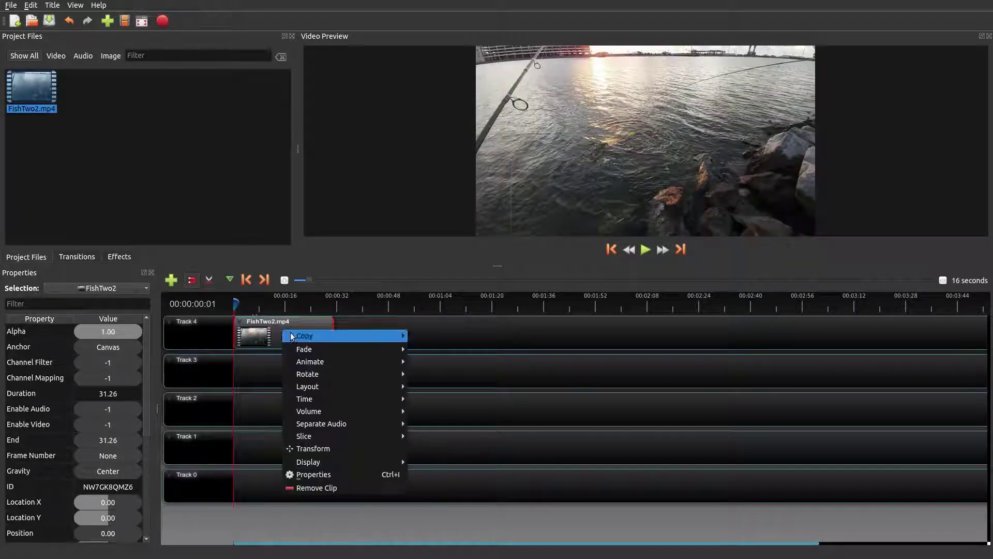
mouse_move(326, 399)
mouse_move(476, 417)
mouse_move(472, 444)
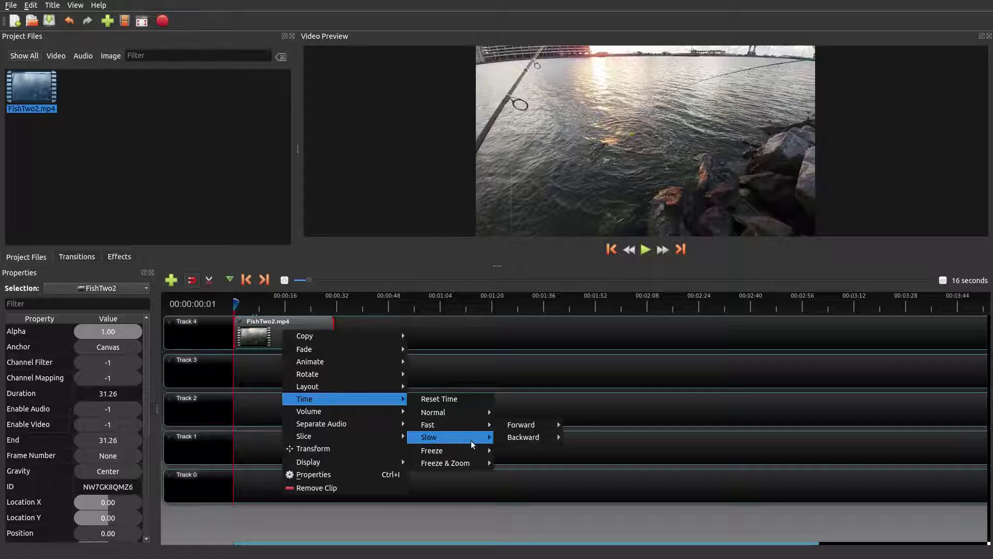
mouse_move(531, 439)
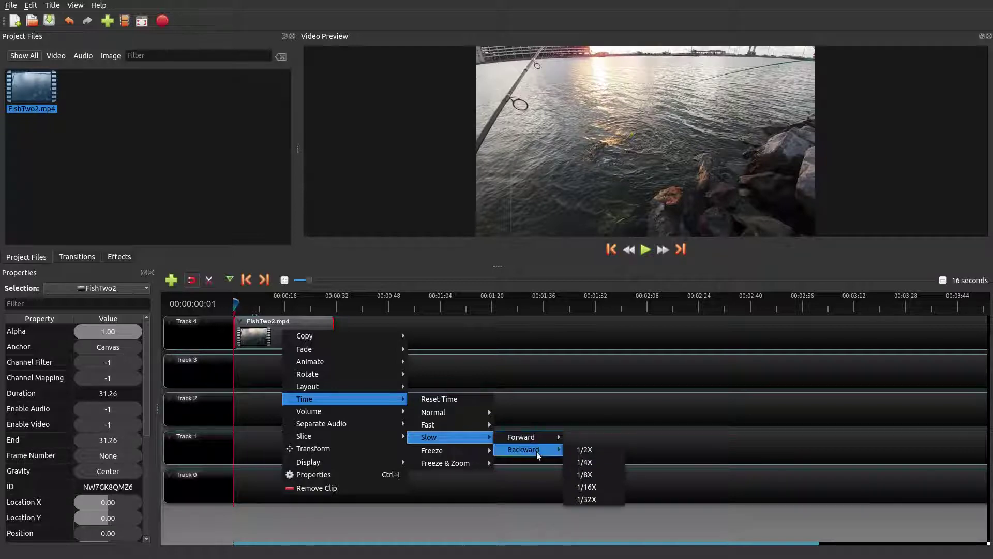
click(603, 465)
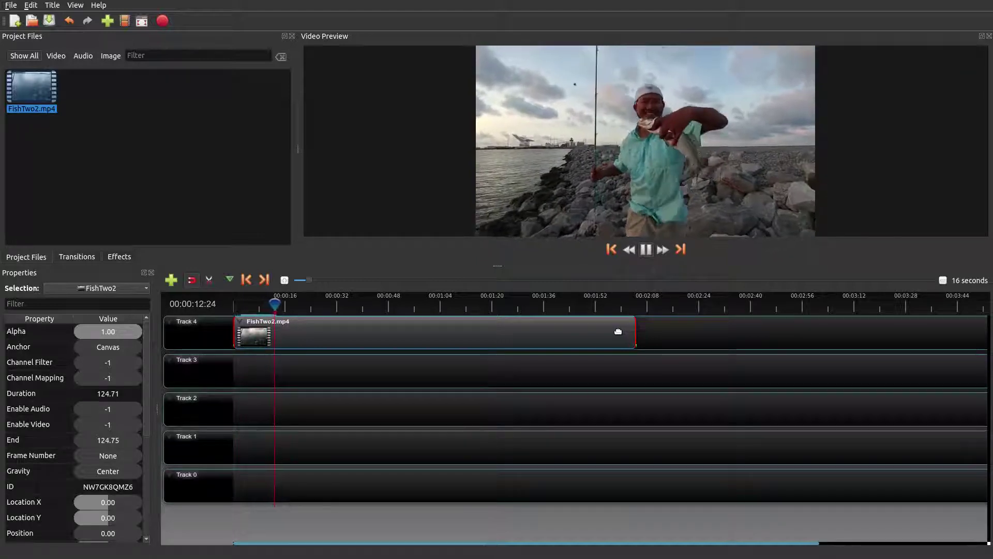
key(space)
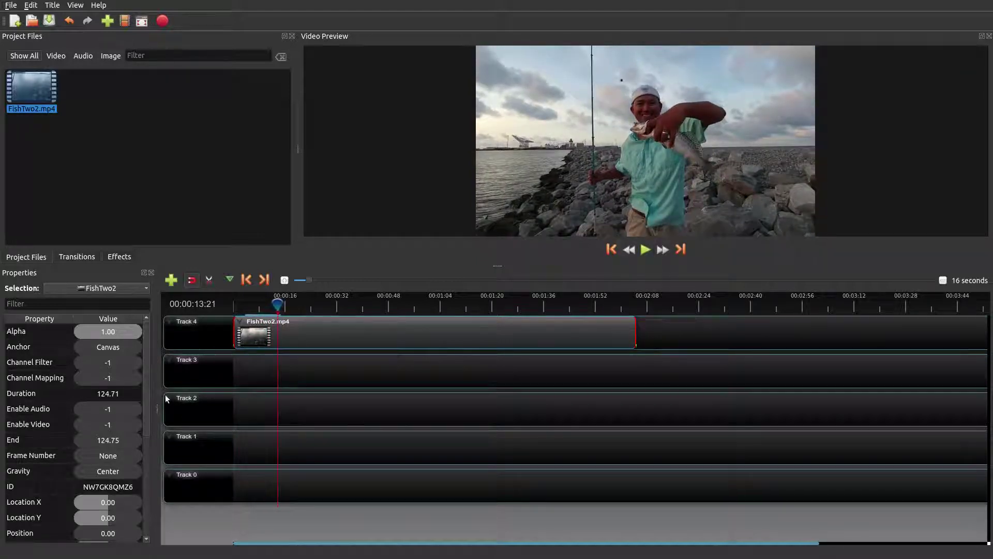
drag(145, 368, 146, 491)
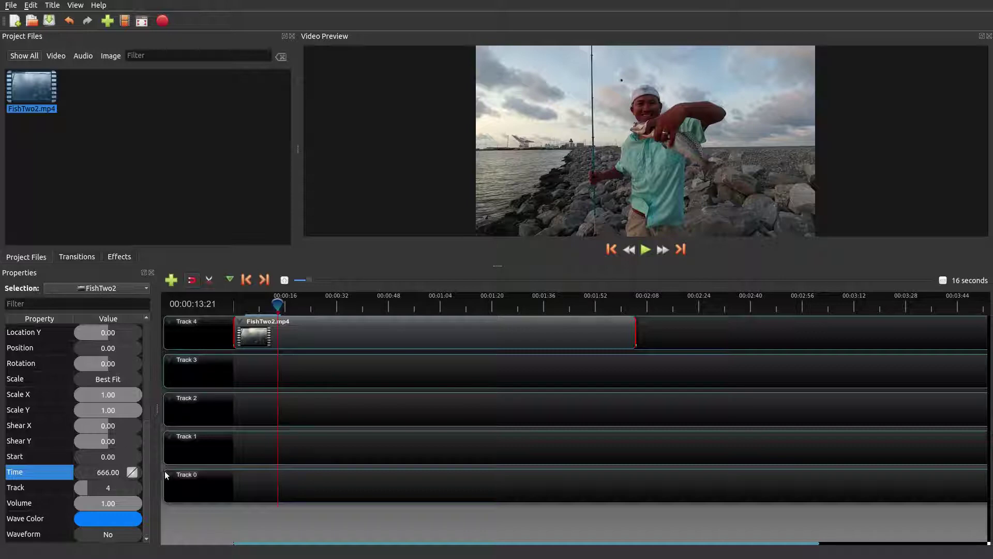
drag(148, 461, 164, 354)
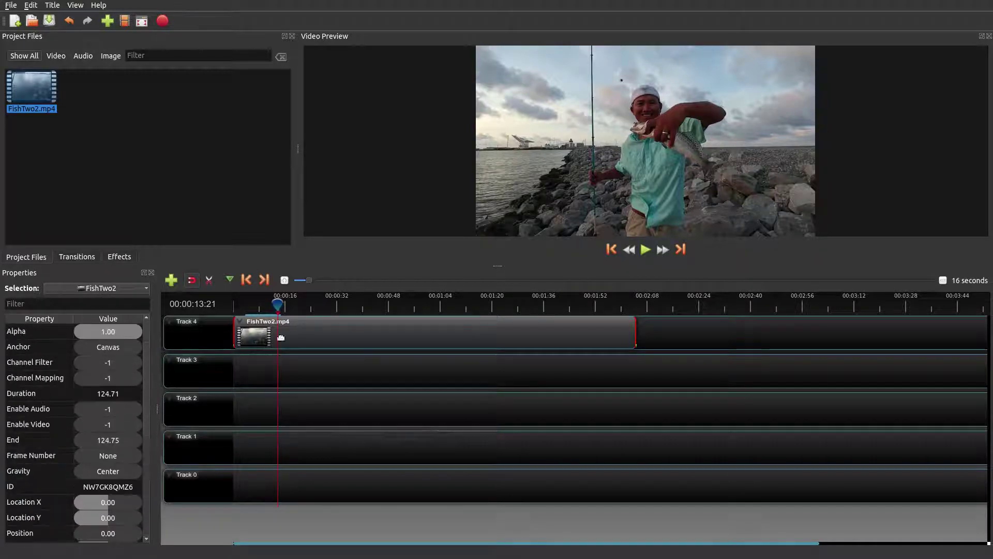
Remove the slowed clip and place FishTwo2.mp4 at the start of Track 4 again
right_click(375, 338)
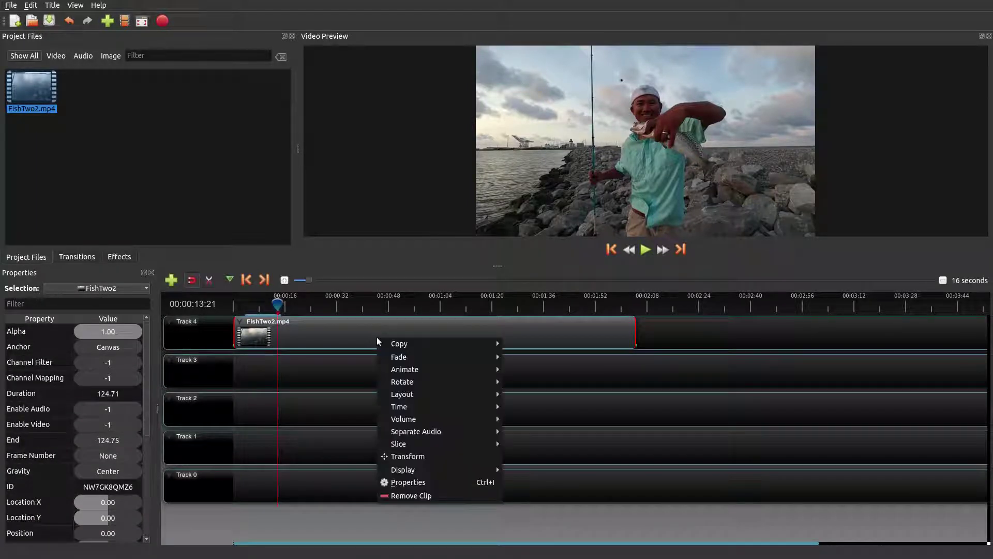
click(409, 500)
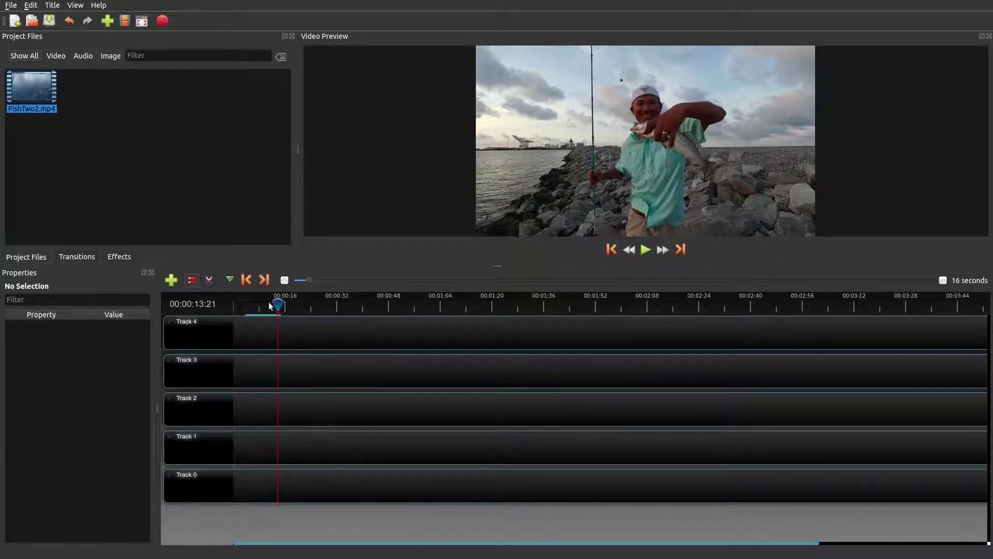
drag(277, 302, 218, 307)
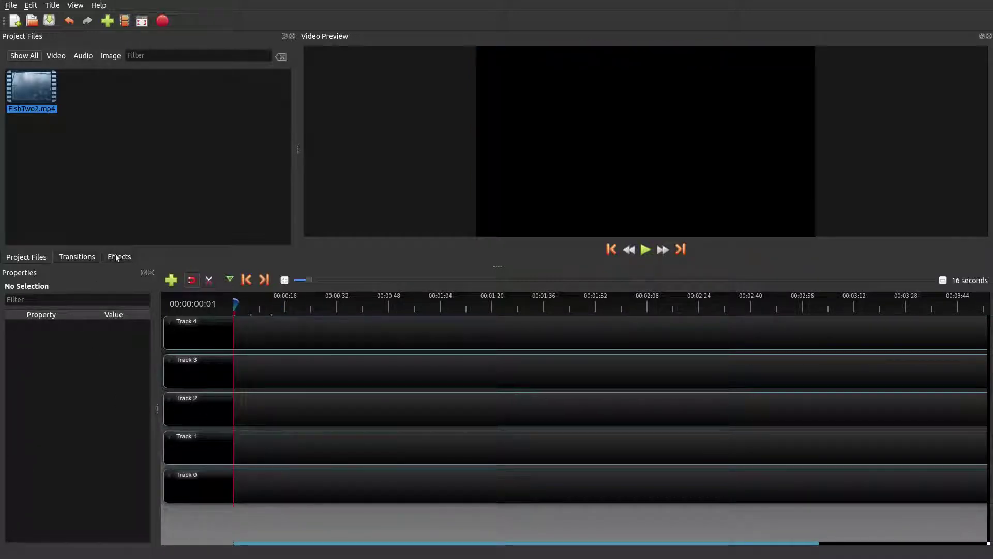
click(82, 198)
drag(244, 228, 241, 339)
Apply Time > Freeze & Zoom > 4 seconds (35.26 s total), preview it, and return to the start
right_click(314, 343)
mouse_move(343, 416)
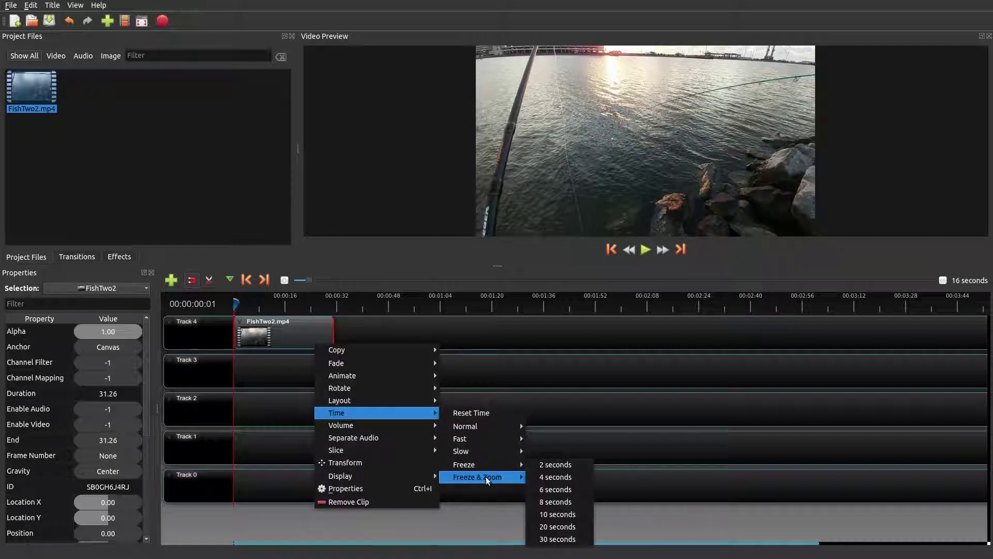
mouse_move(486, 478)
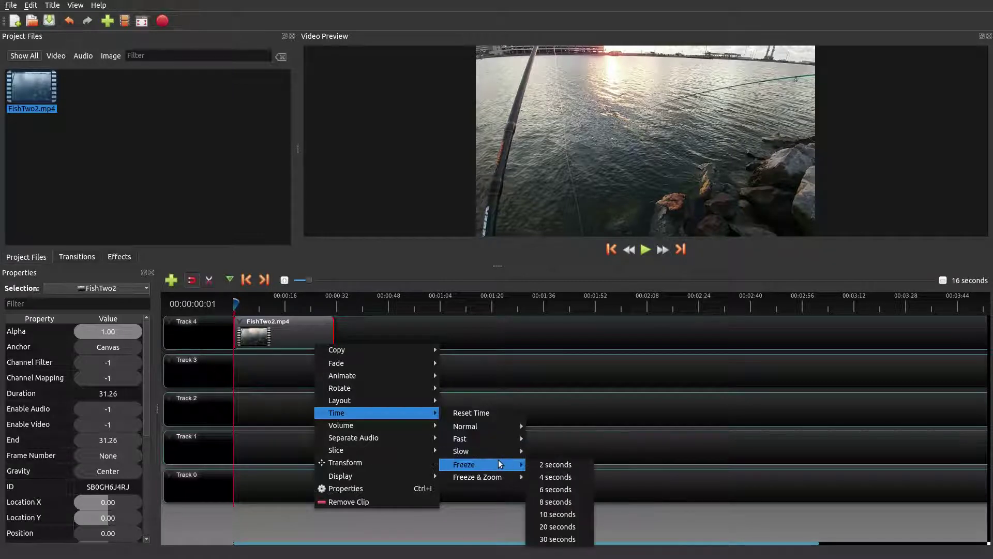
click(555, 477)
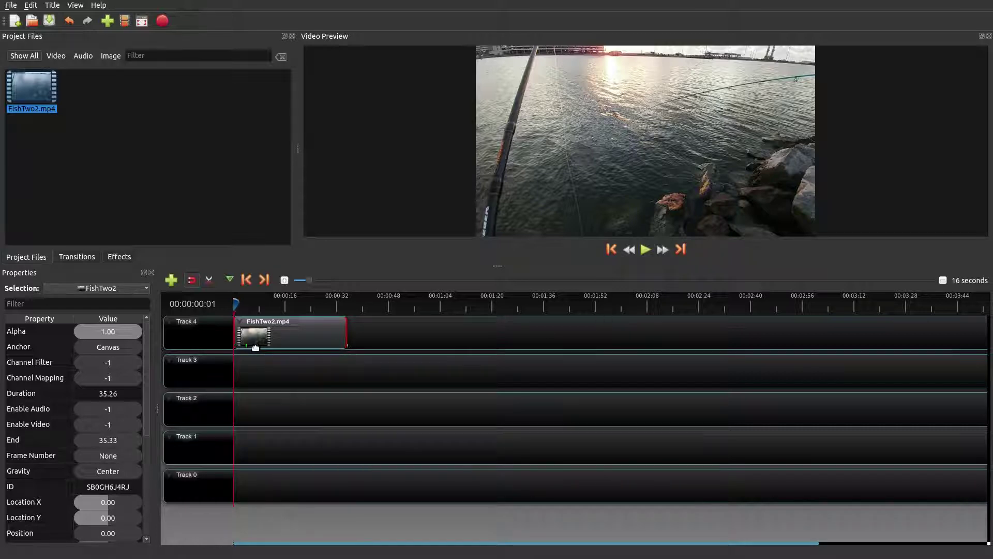
click(645, 250)
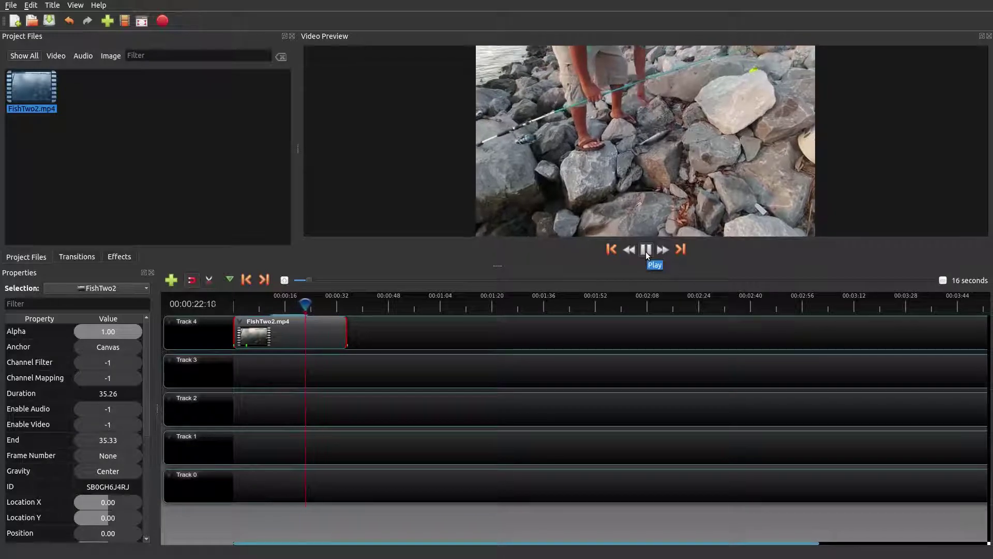
click(646, 251)
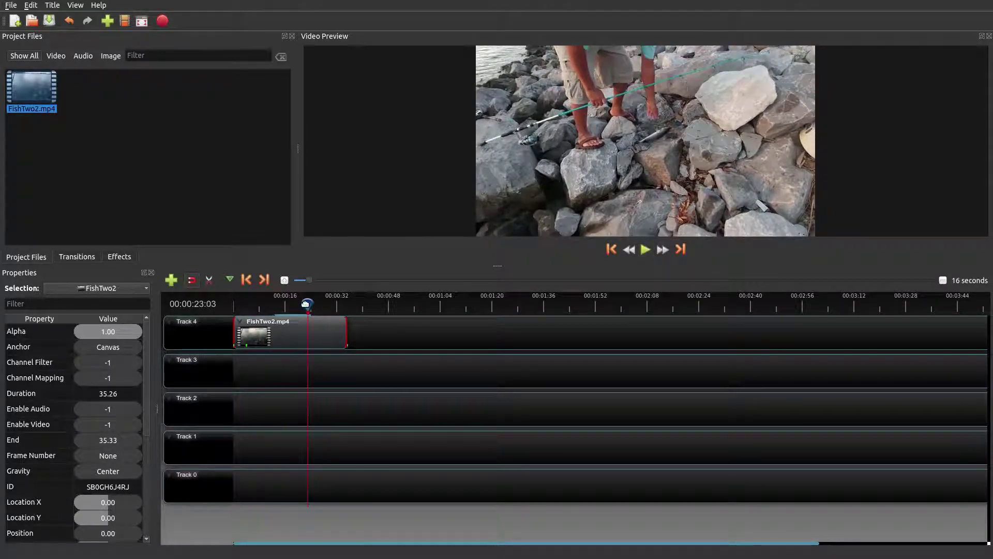
key(Home)
Remove the clip and place a fresh FishTwo2.mp4 at the start of Track 4
right_click(278, 334)
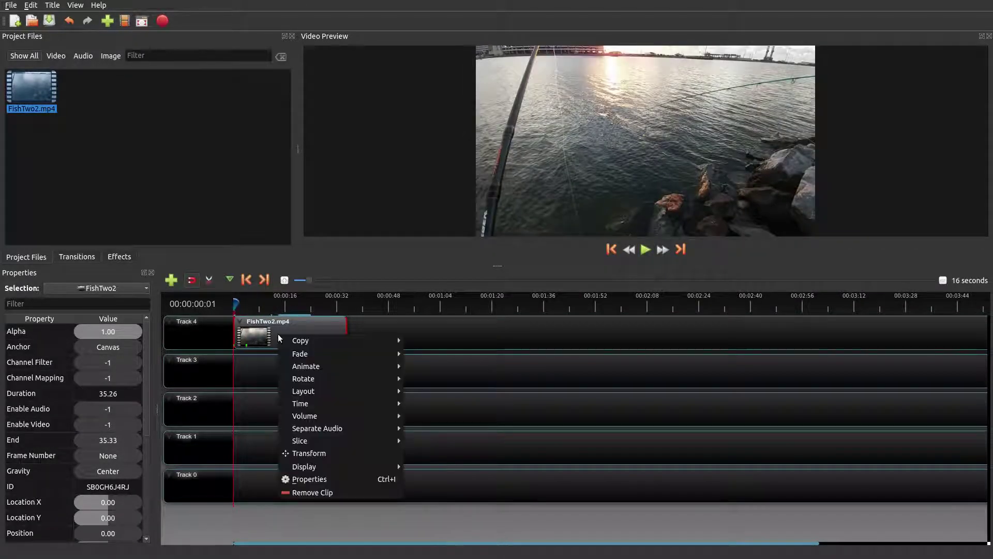
click(287, 493)
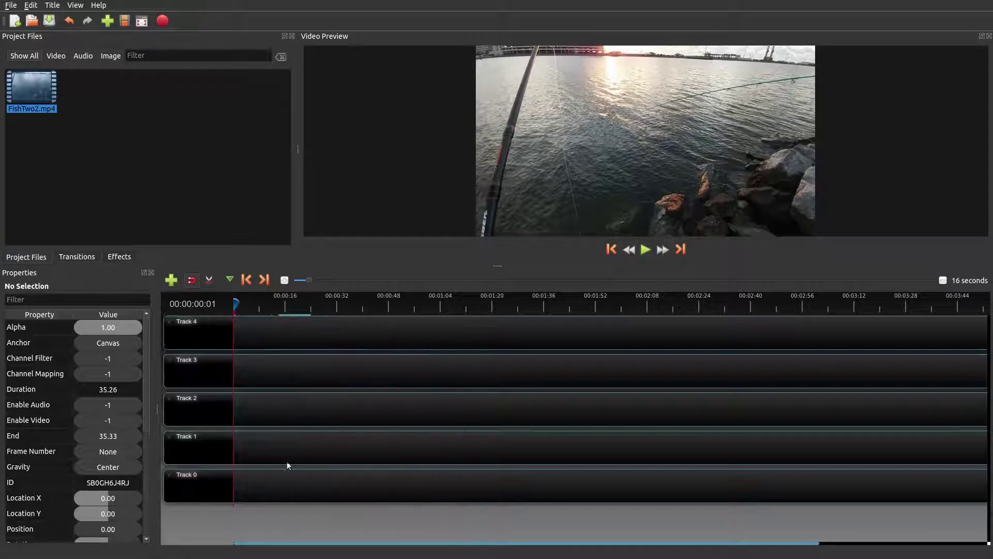
drag(37, 101, 288, 341)
Apply an 8-second Freeze & Zoom, making the clip 39.26 seconds, and preview it
right_click(290, 336)
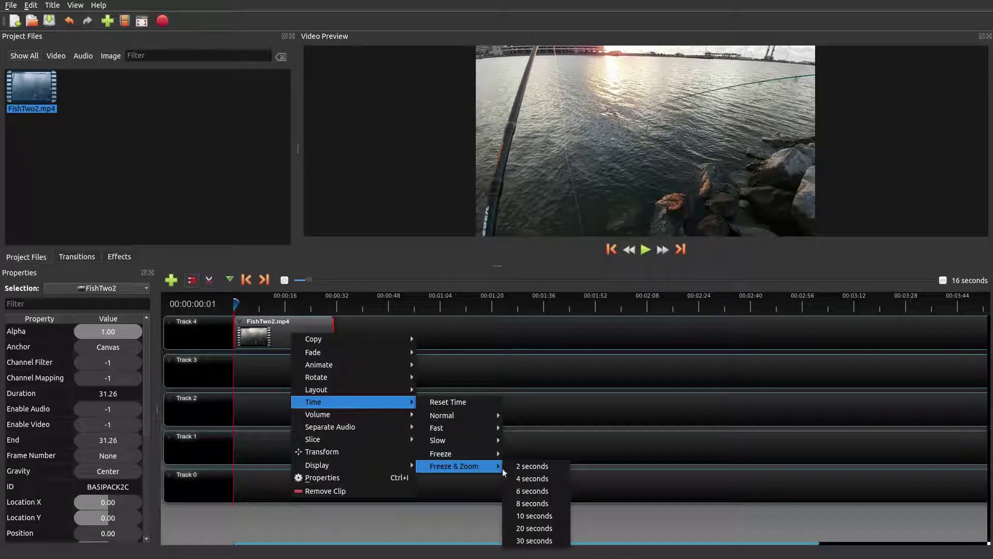
click(521, 498)
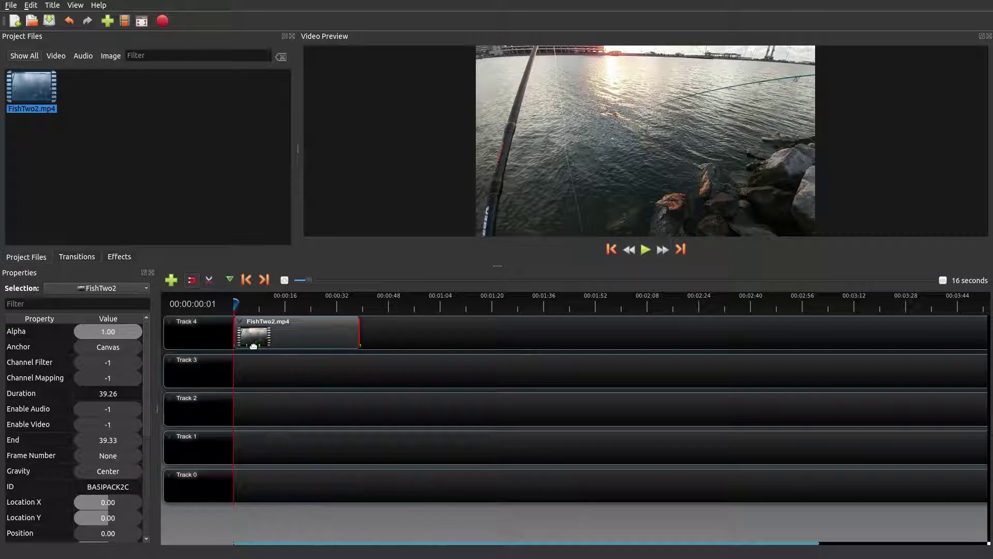
click(646, 249)
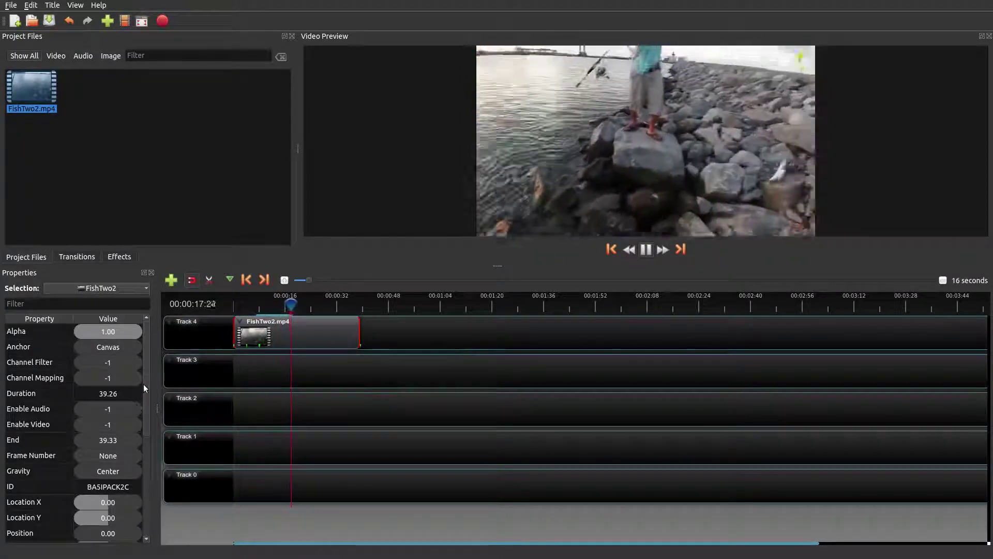
click(646, 250)
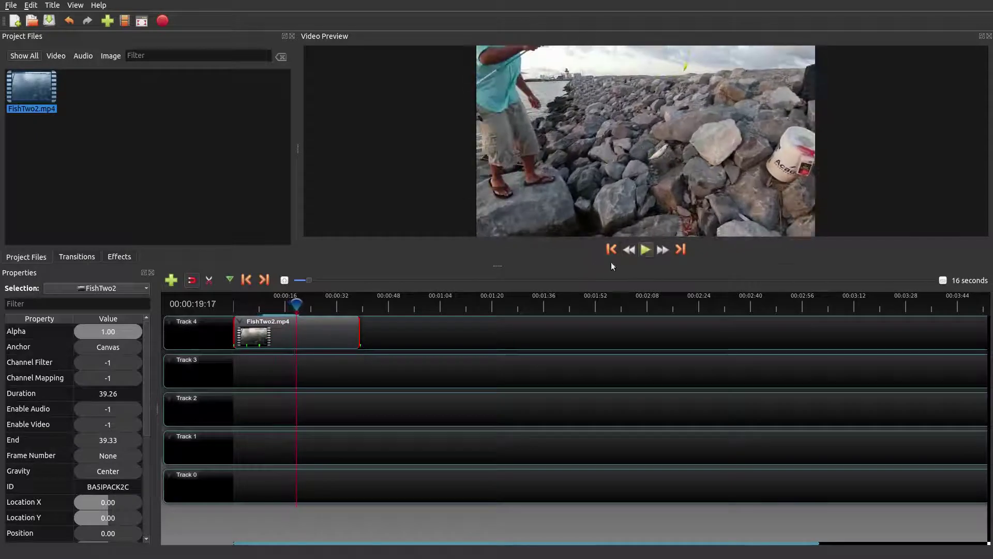
scroll(147, 335, down, 2)
scroll(151, 398, down, 2)
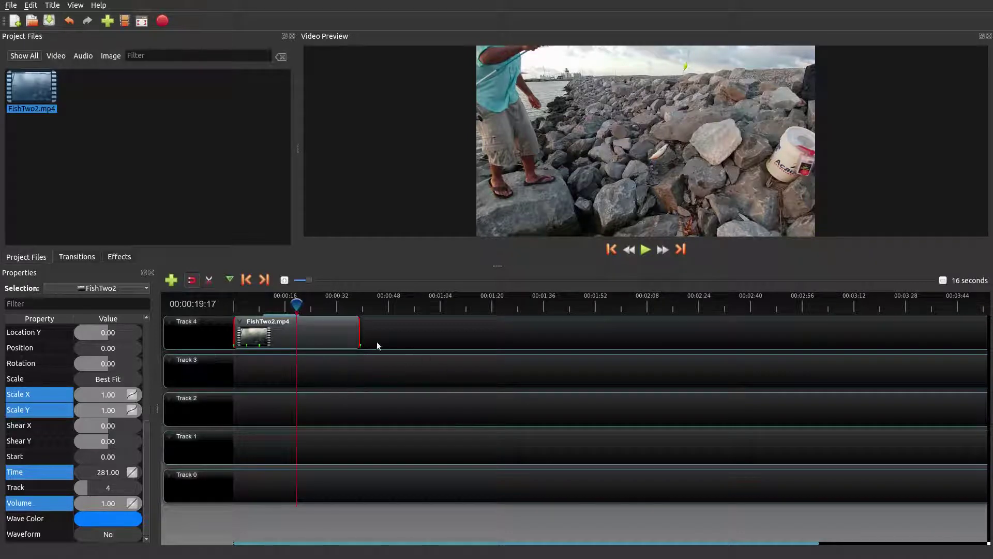
drag(296, 303, 225, 303)
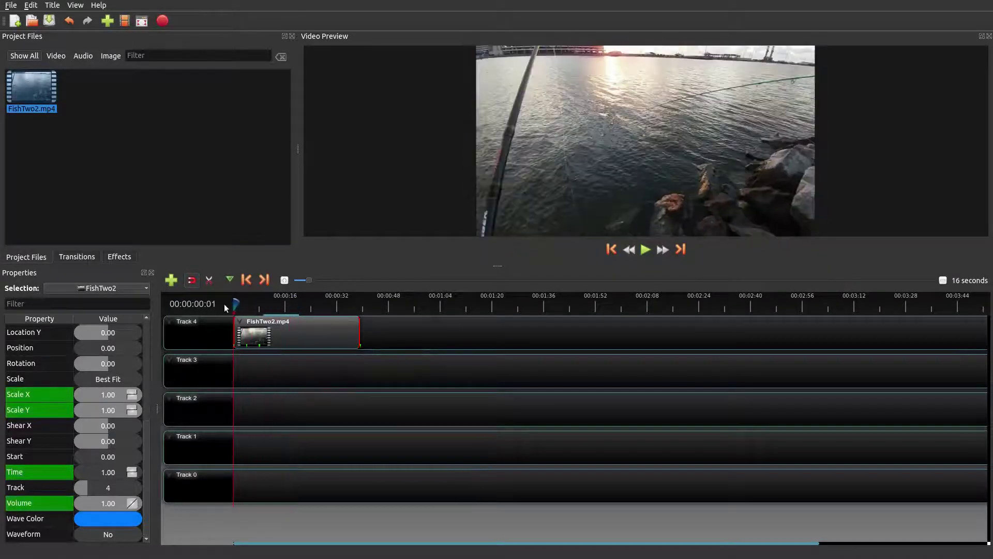
Delete the altered clip and add an unaltered FishTwo2.mp4 to Track 4 at 31.26 seconds
right_click(325, 339)
mouse_move(379, 408)
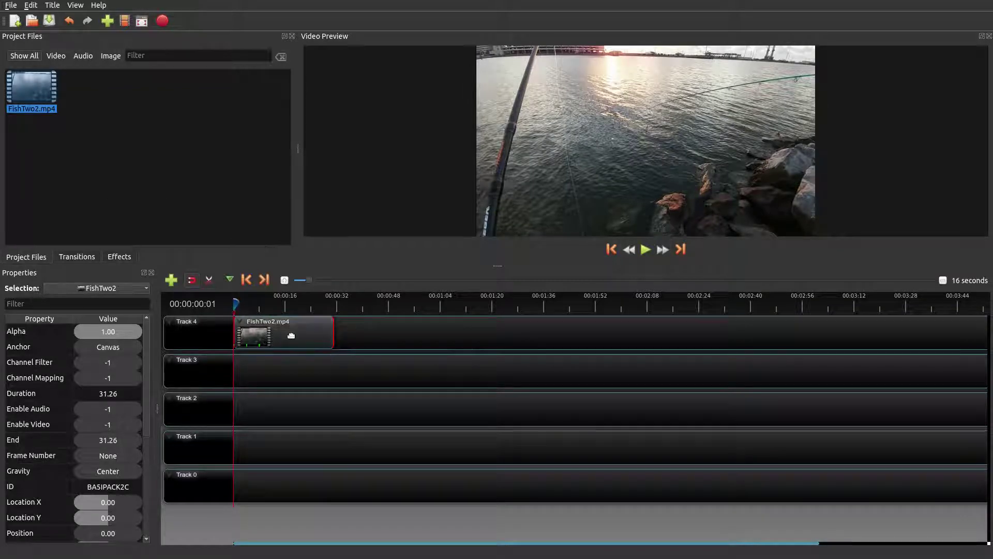
key(Delete)
drag(44, 80, 237, 337)
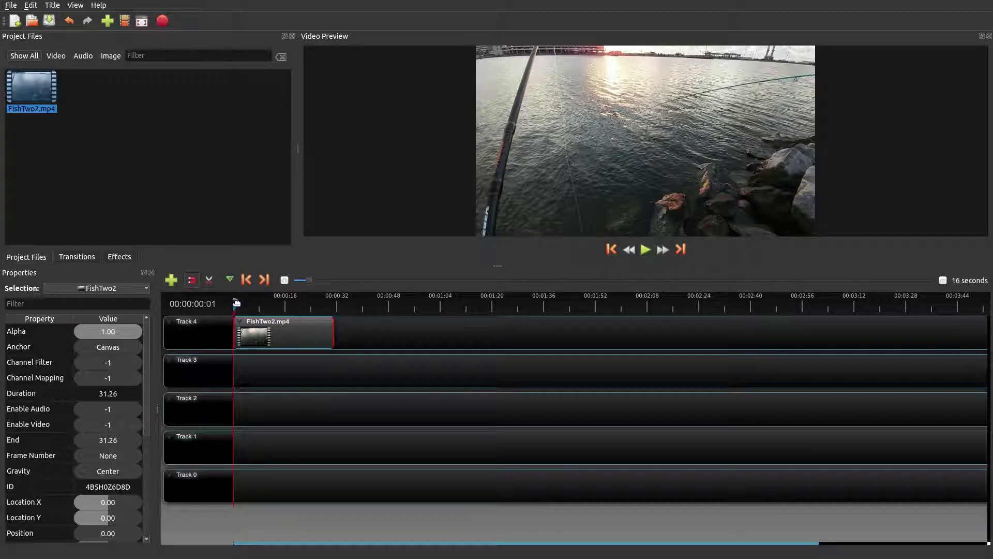
drag(237, 303, 293, 305)
Browse the clip's Time > Slow options without applying any
right_click(315, 328)
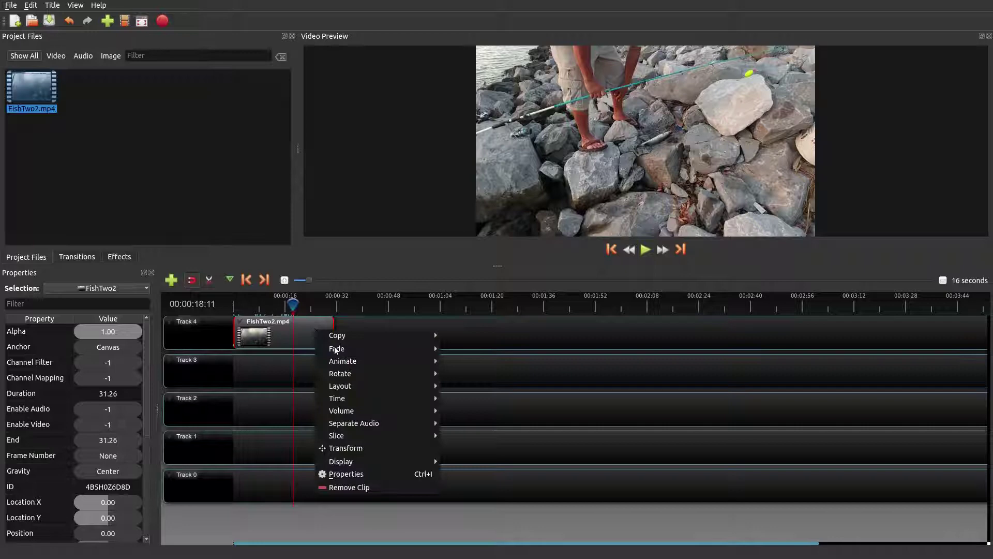
mouse_move(365, 399)
mouse_move(491, 443)
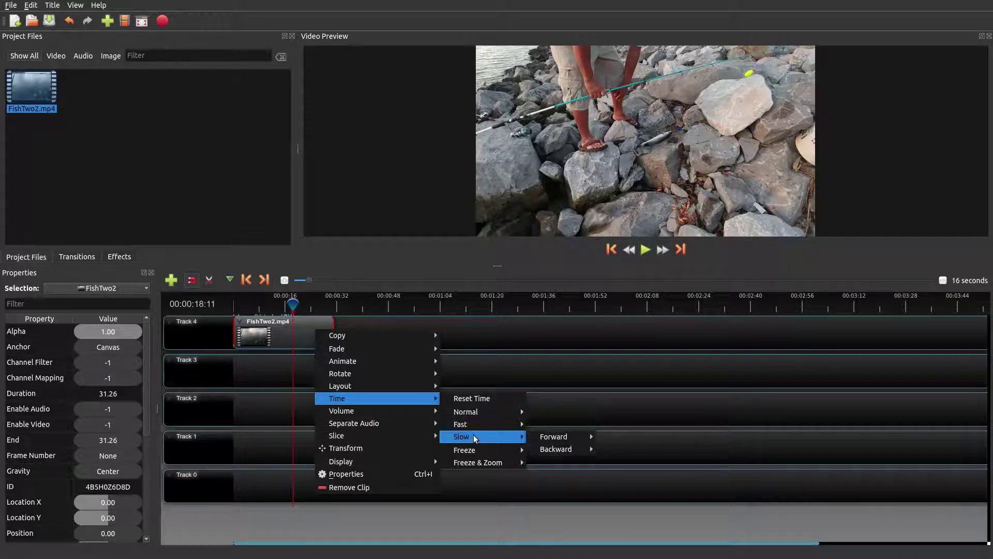
click(569, 386)
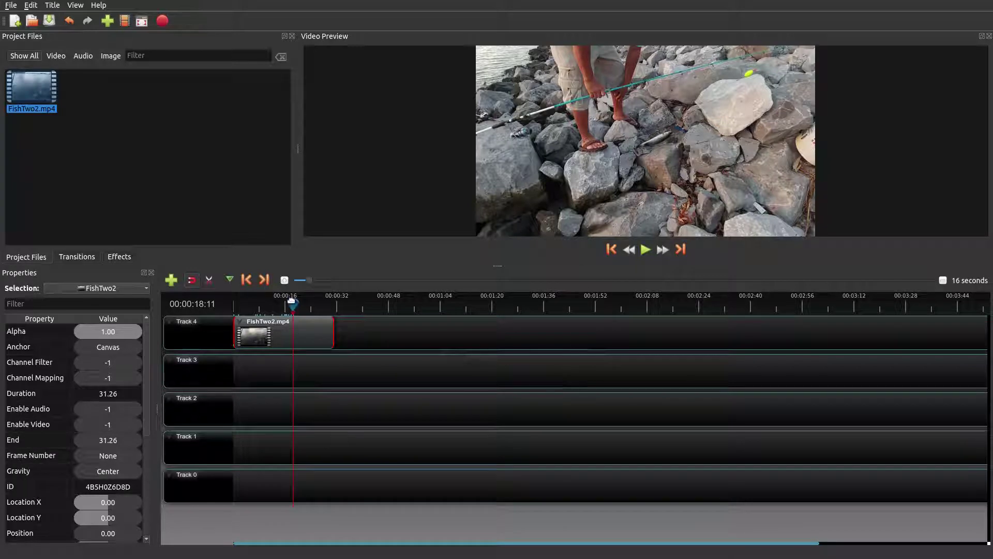
drag(290, 305, 263, 305)
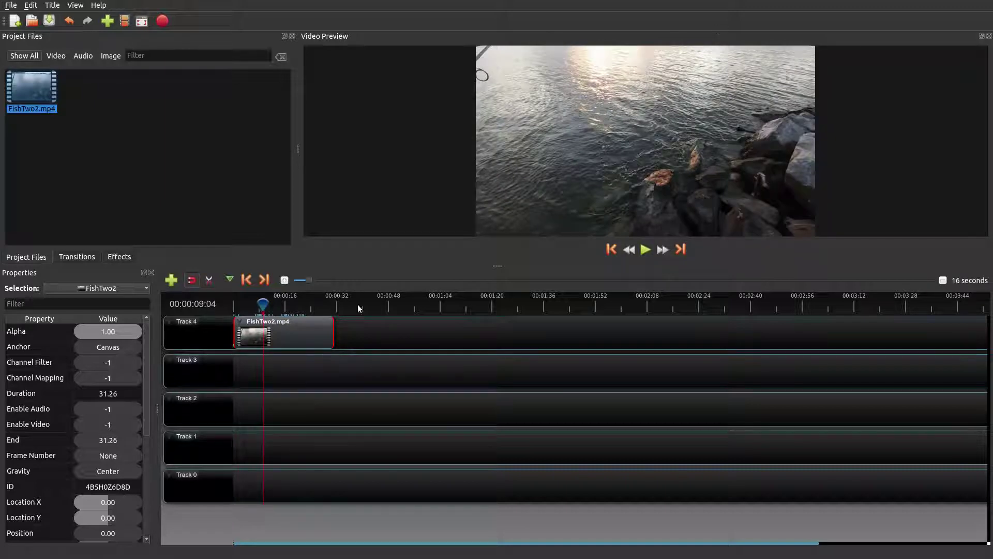
drag(264, 304, 240, 309)
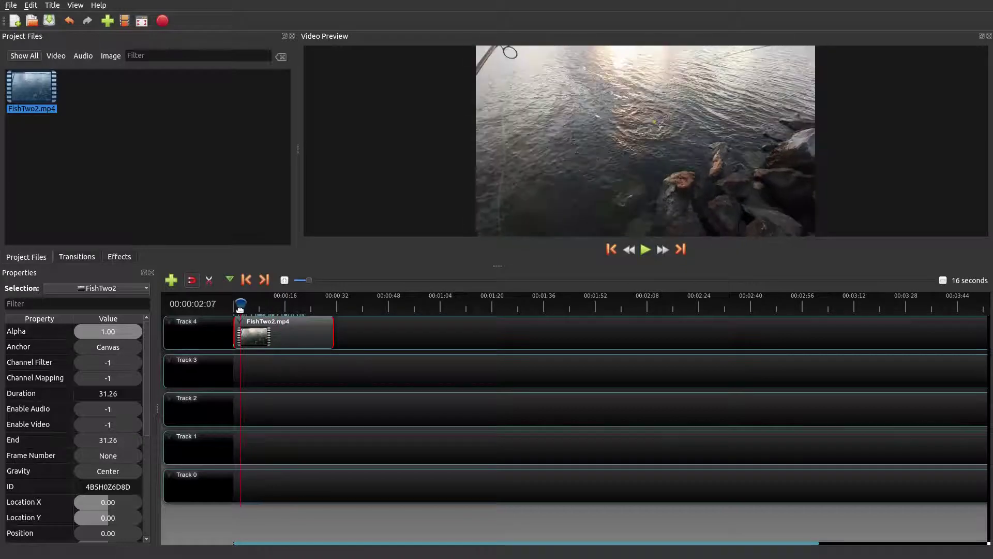
Browse the clip's Time > Freeze options without applying one, then park the playhead near 20 seconds
right_click(297, 334)
mouse_move(340, 430)
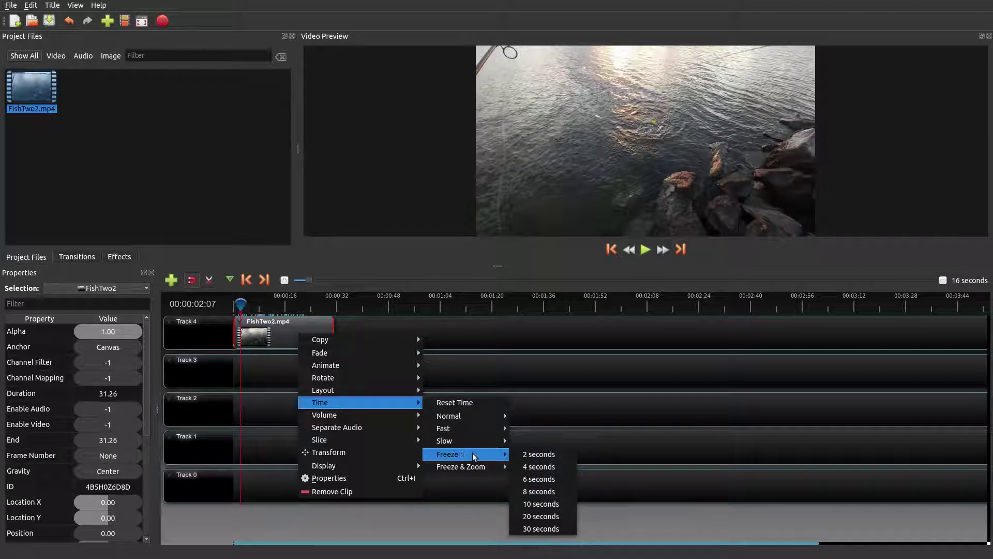
click(335, 255)
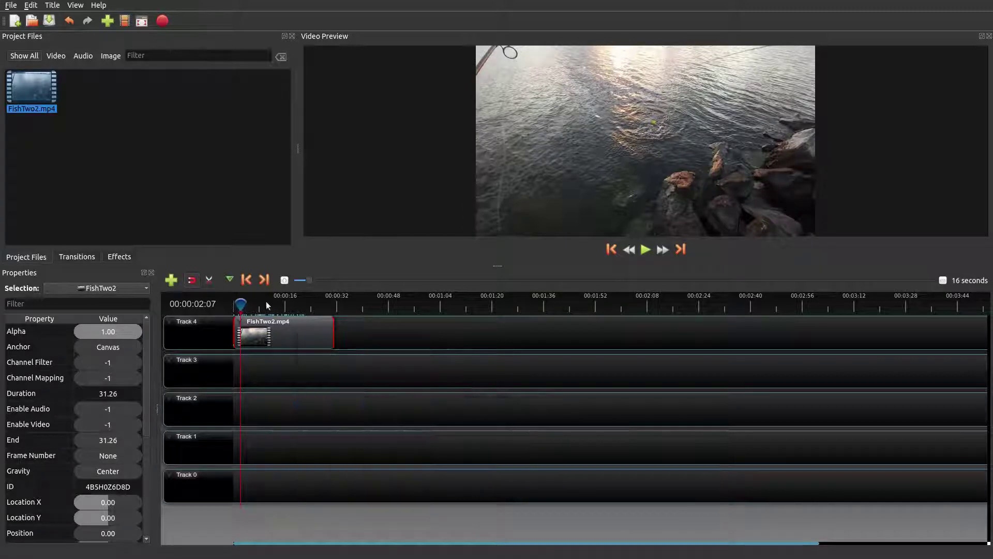
click(240, 304)
mouse_move(239, 305)
mouse_down()
mouse_move(307, 304)
mouse_move(231, 314)
mouse_up()
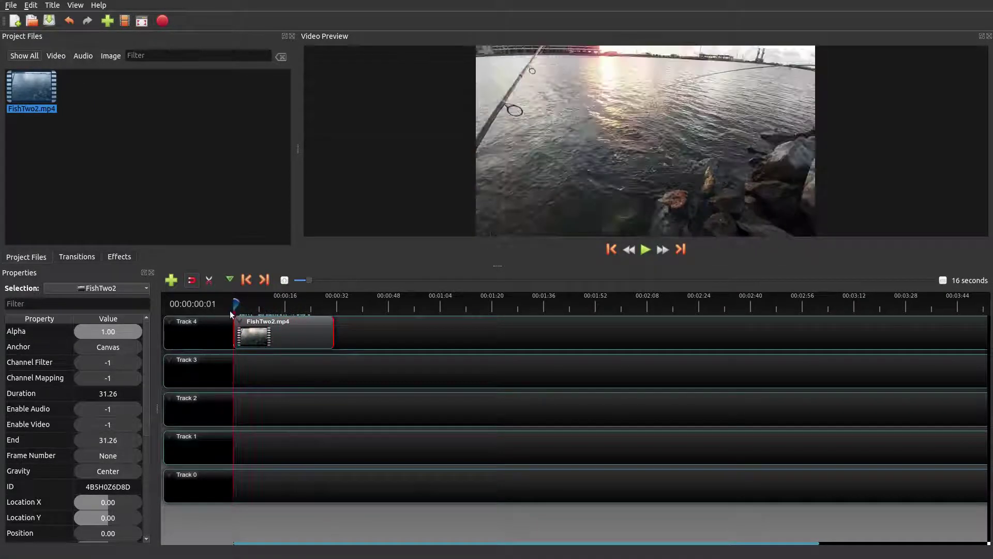
Speed the clip up with Time > Fast > Forward > 4X, shortening it to 7.83 seconds
right_click(305, 340)
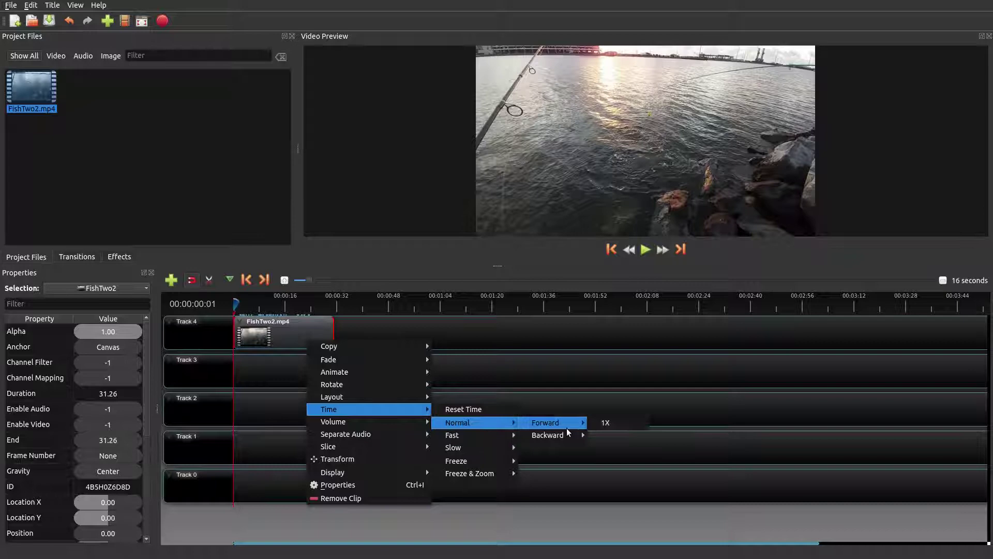
mouse_move(449, 439)
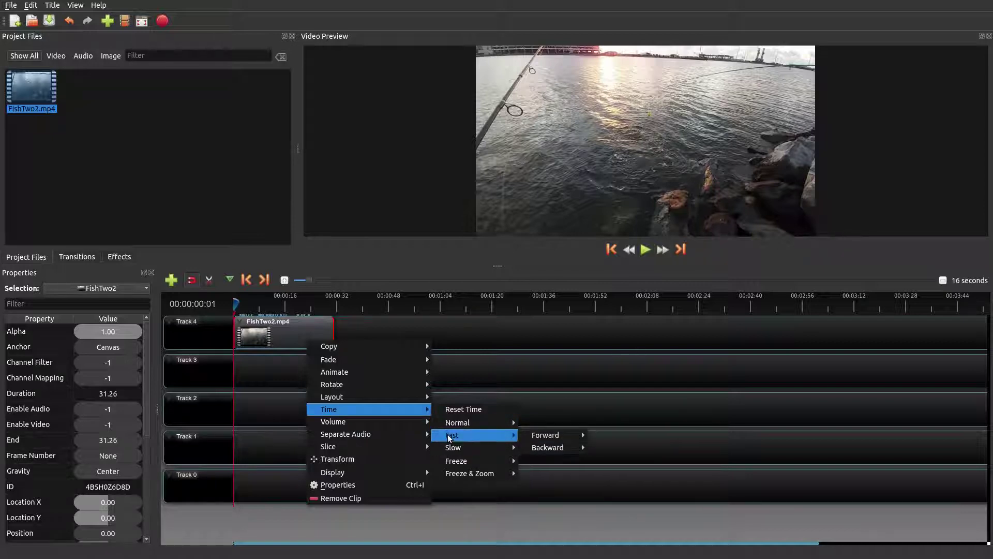
mouse_move(576, 438)
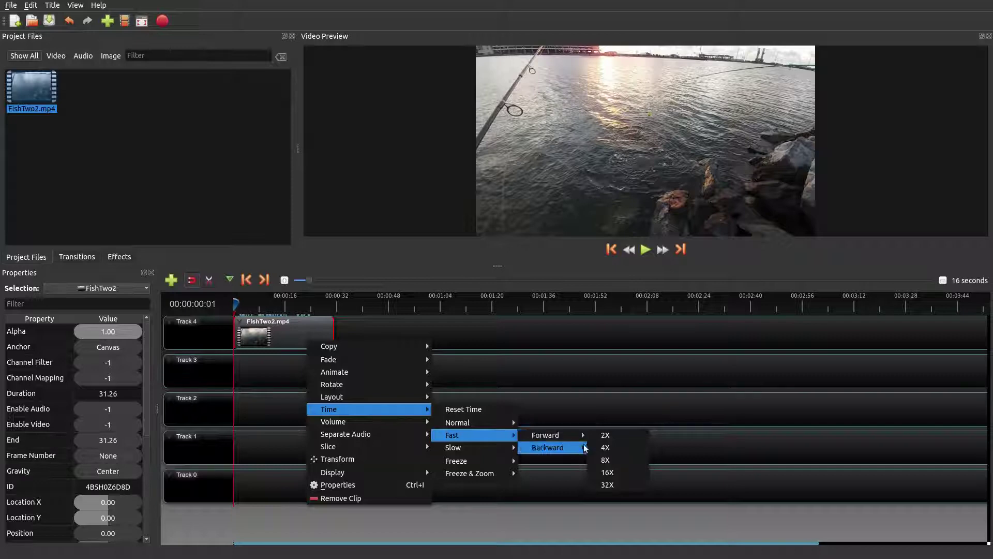
click(605, 447)
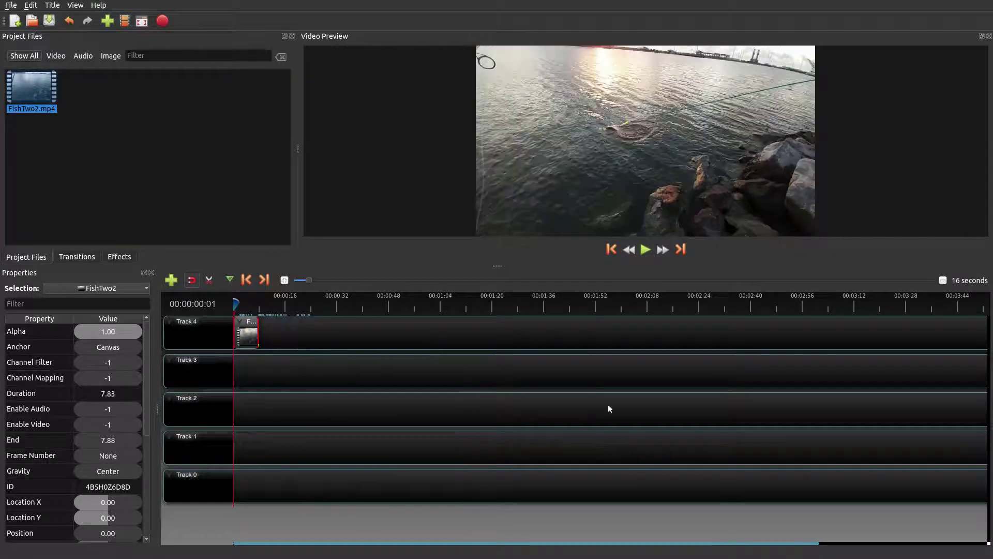
Preview the 4X clip, then pause and return the playhead near the start
click(645, 253)
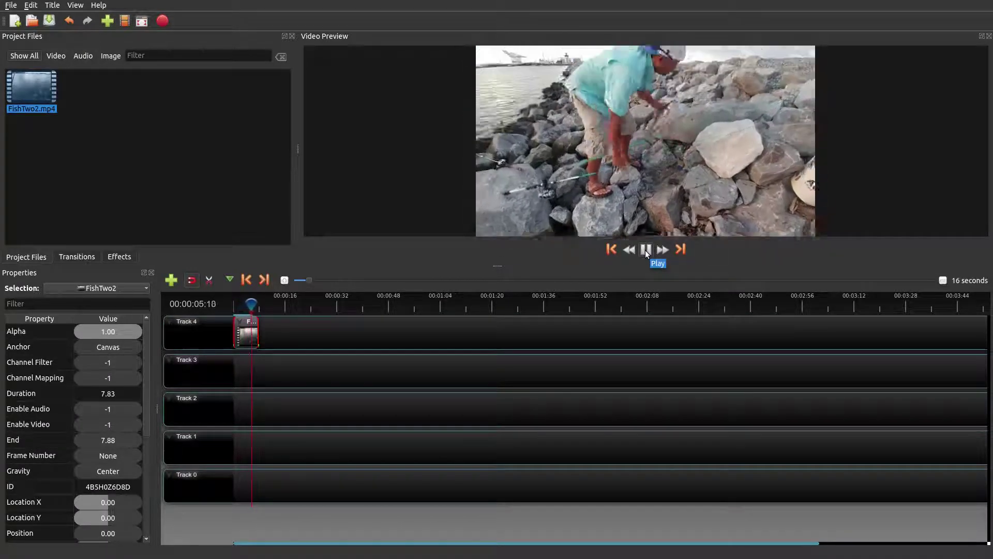
click(645, 250)
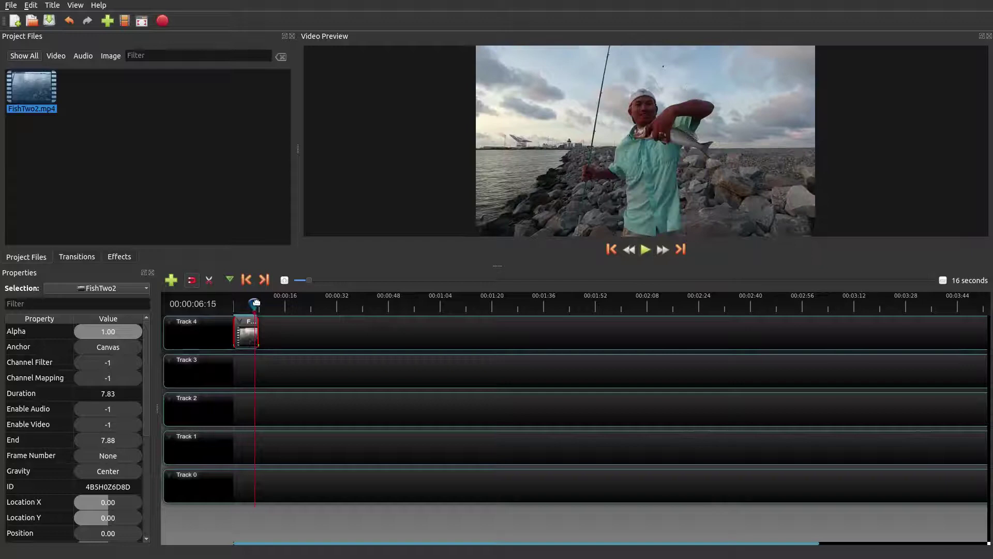
drag(254, 305, 234, 306)
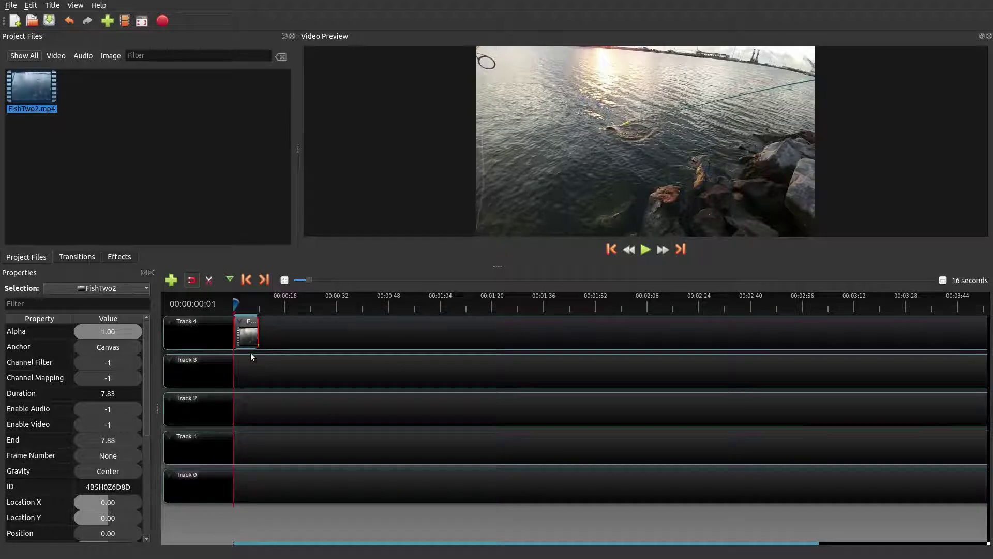
click(197, 198)
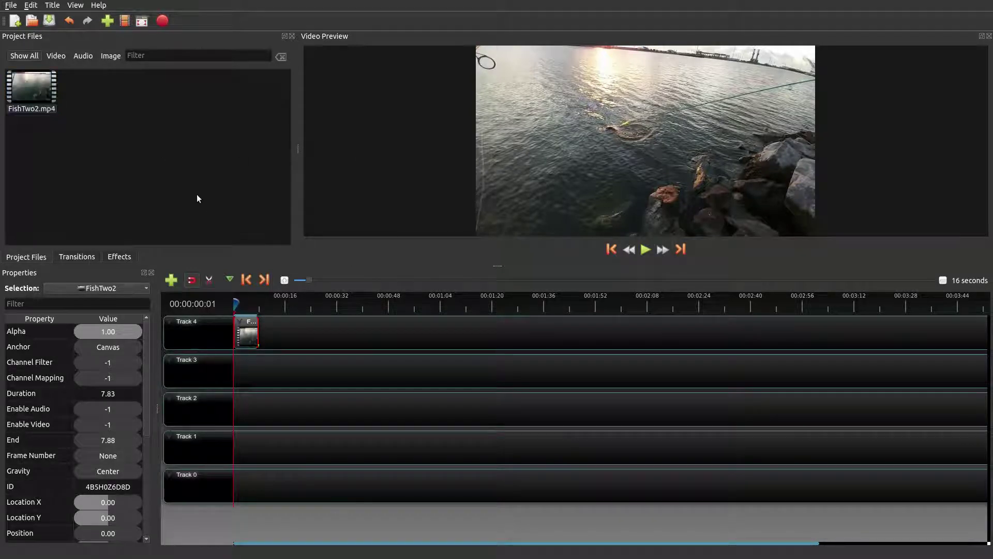